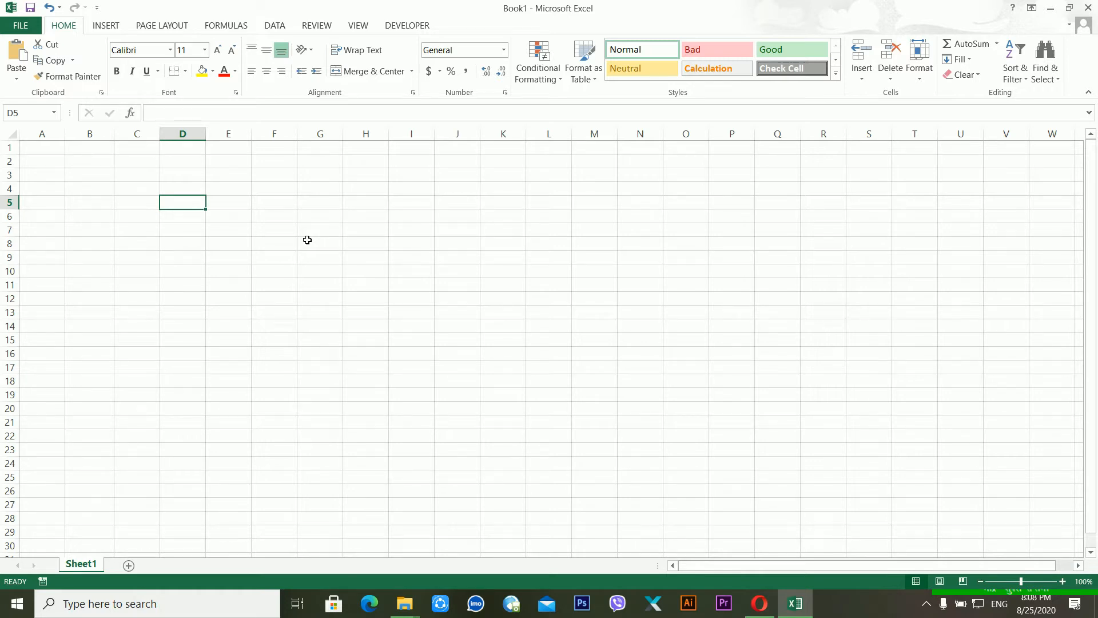
Insert the current time in cell C4 and the current date in cell C5 as static values
{"action": "left_click", "coordinate": [128, 218]}
{"action": "left_click", "coordinate": [142, 187]}
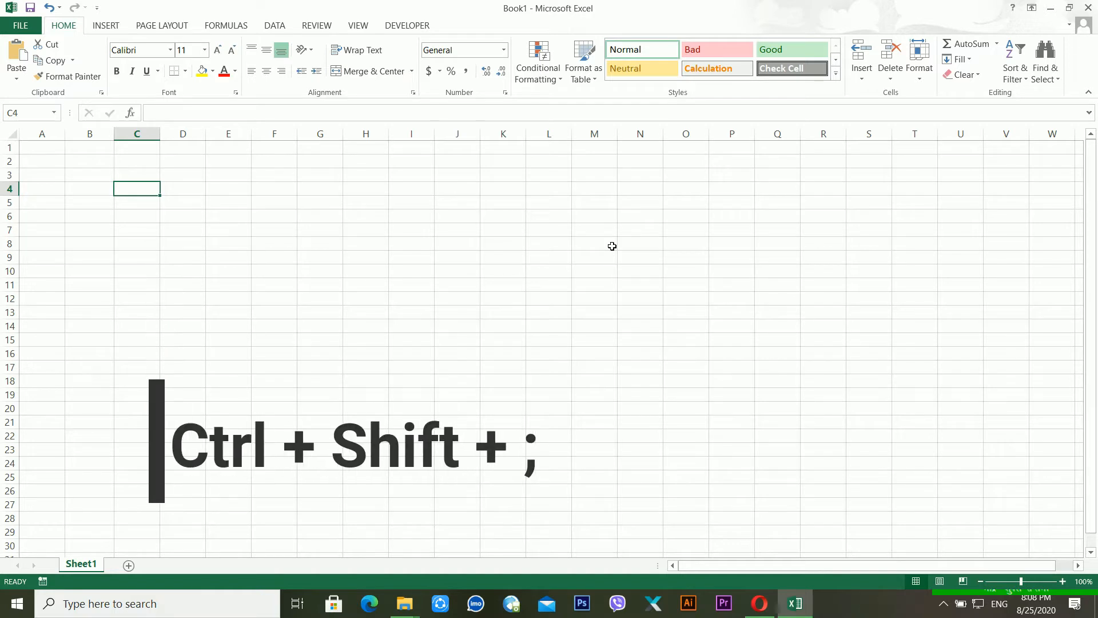
{"action": "key", "text": "ctrl+shift+semicolon"}
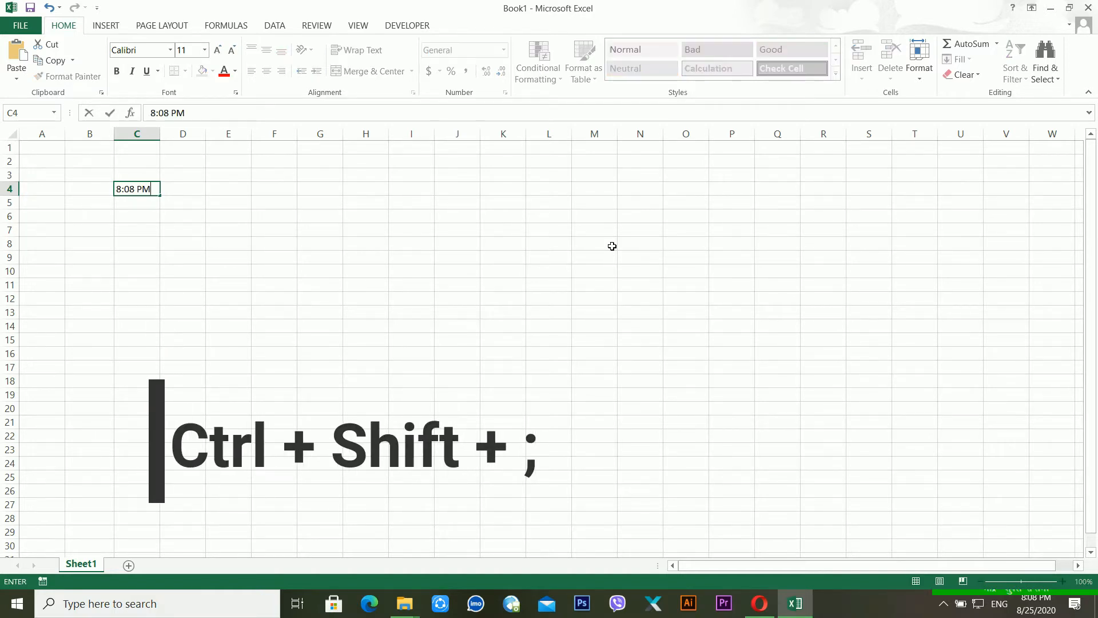
{"action": "left_click", "coordinate": [152, 207]}
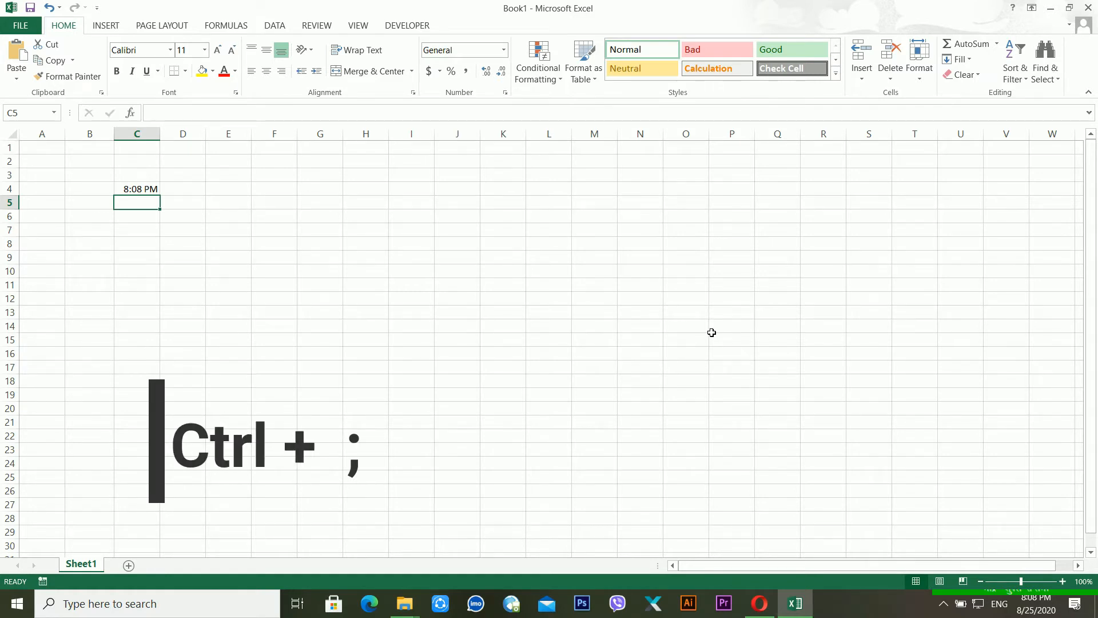
{"action": "key", "text": "ctrl+semicolon"}
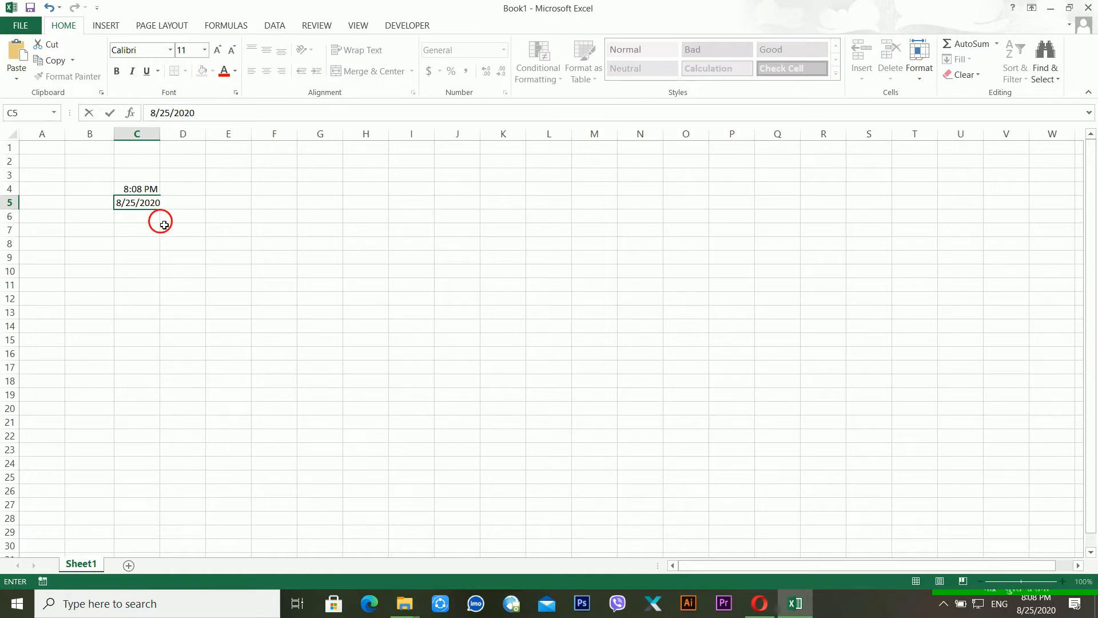
{"action": "left_click", "coordinate": [150, 206]}
{"action": "left_click", "coordinate": [148, 220]}
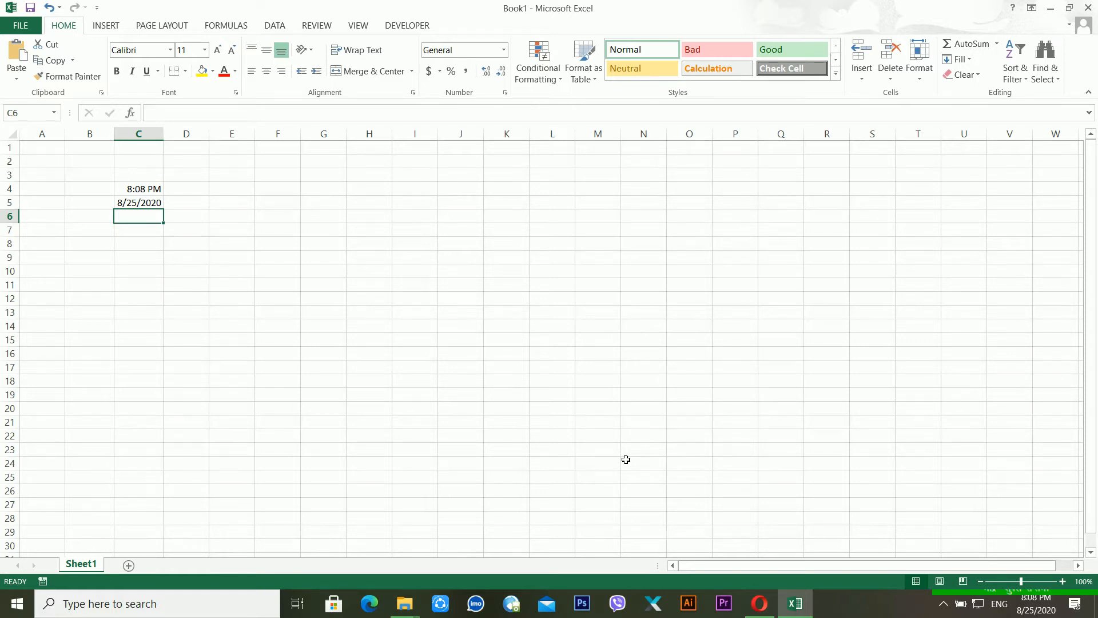
Select the whole of column C, then the whole of row 5
{"action": "key", "text": "ctrl+space"}
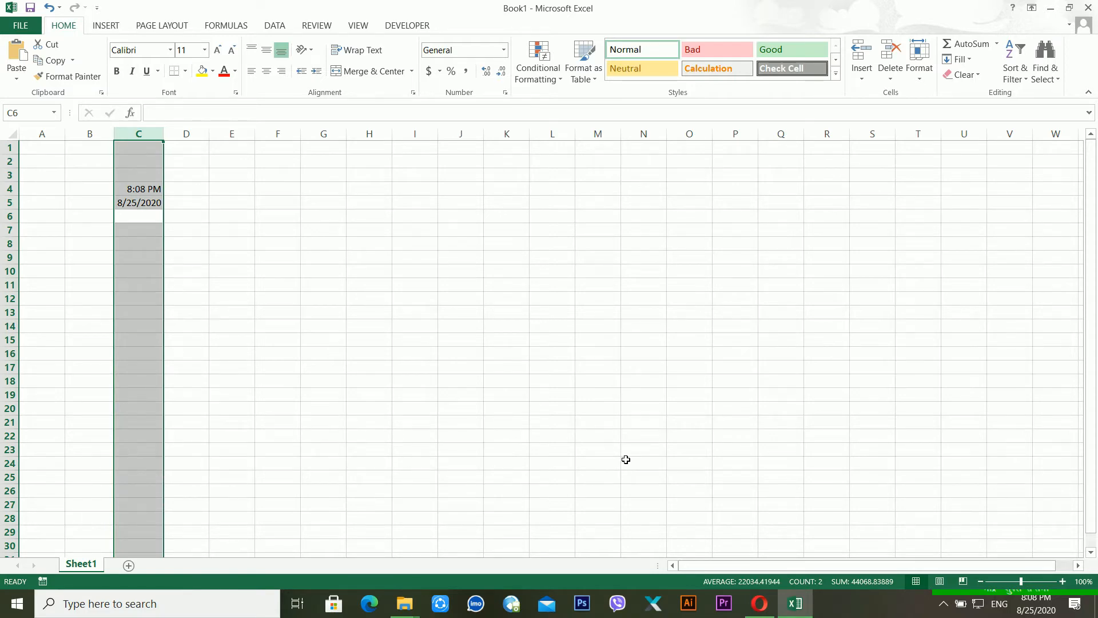
{"action": "left_click", "coordinate": [141, 205]}
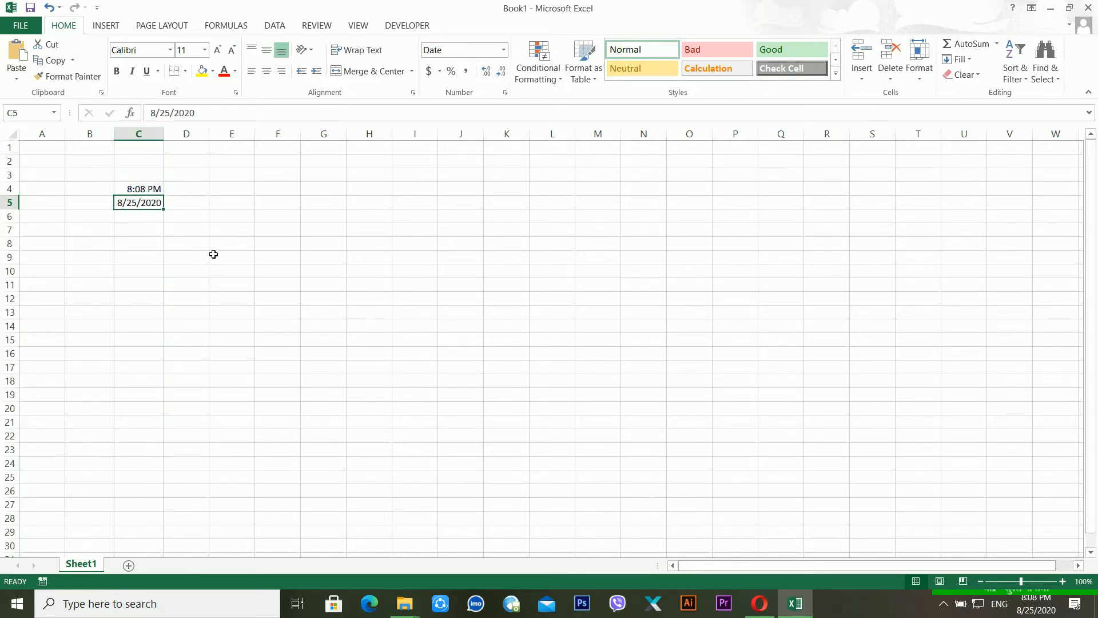
{"action": "key", "text": "shift+space"}
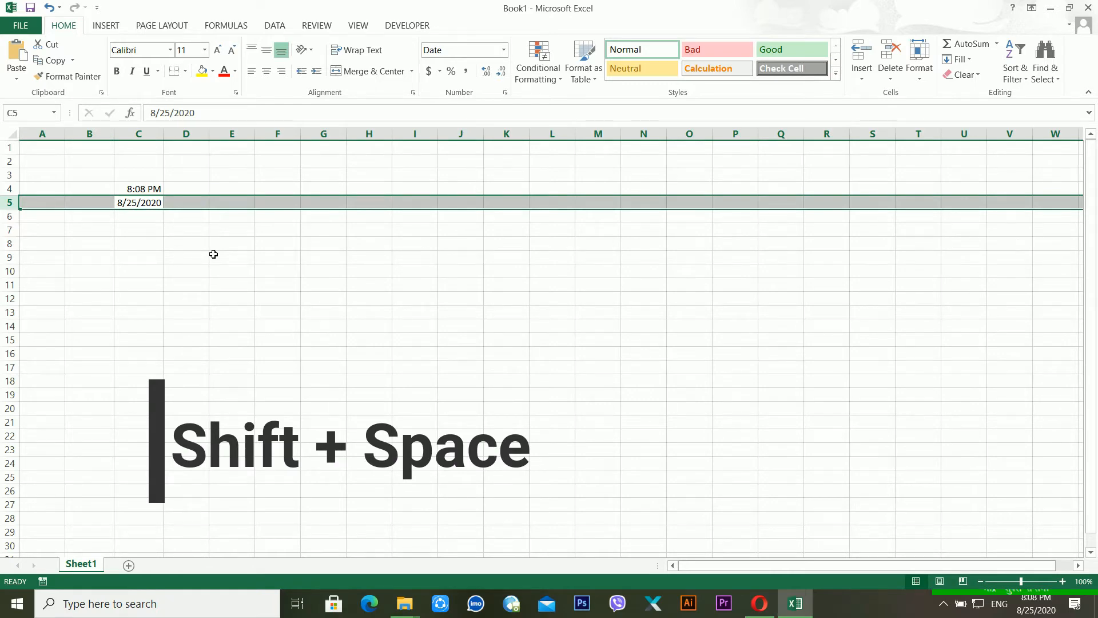
{"action": "left_click", "coordinate": [143, 232]}
Hide row 6 and column C, starting from cell C6
{"action": "left_click", "coordinate": [150, 216]}
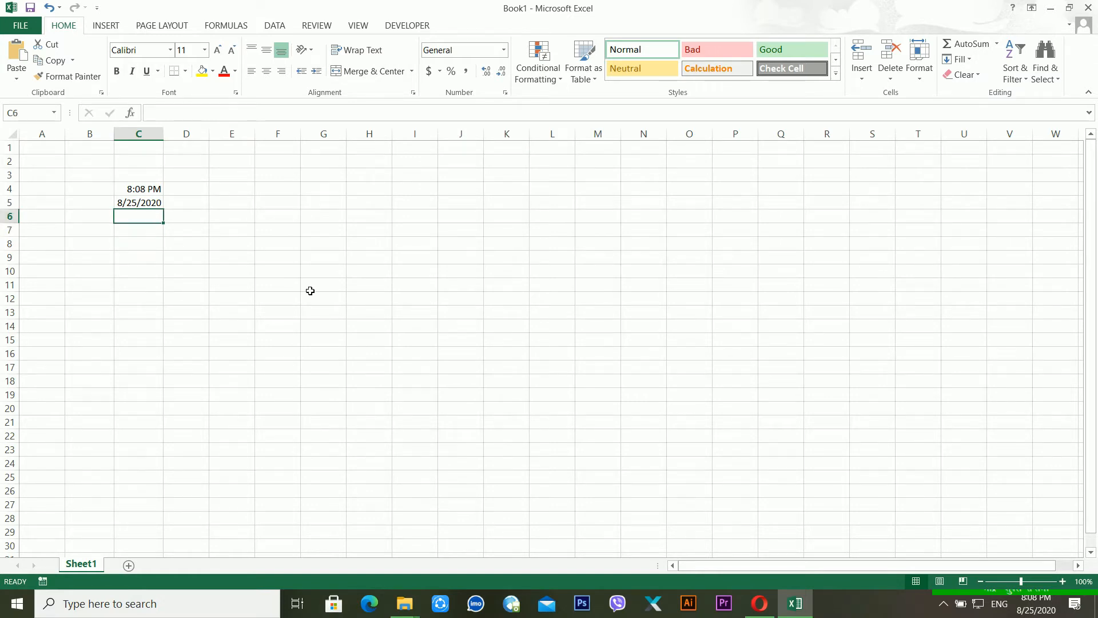
{"action": "key", "text": "ctrl+9"}
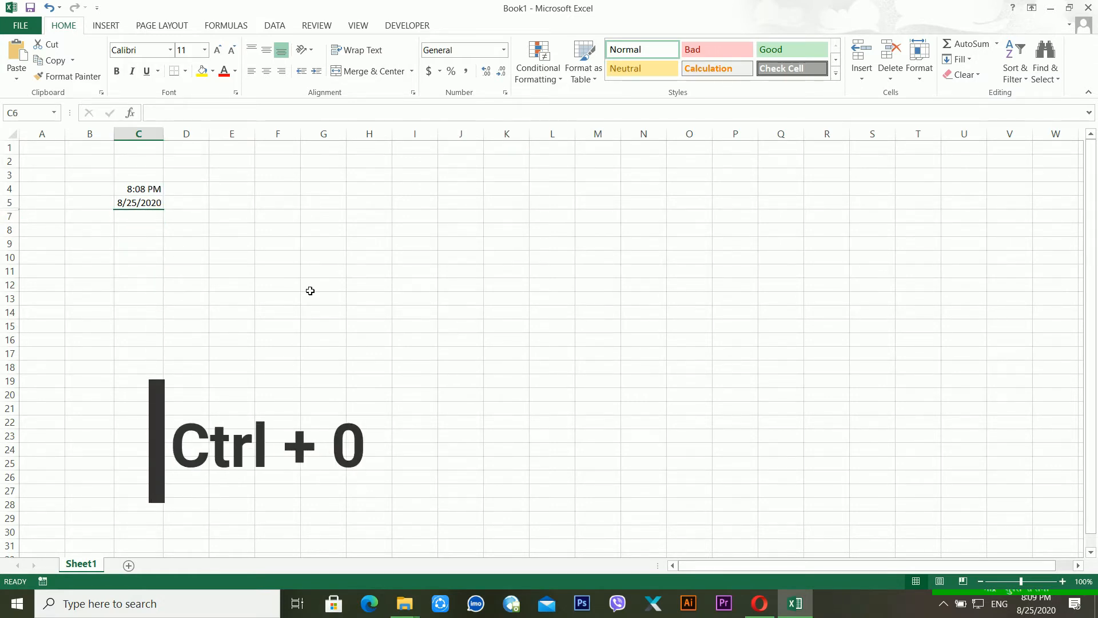
{"action": "key", "text": "ctrl+0"}
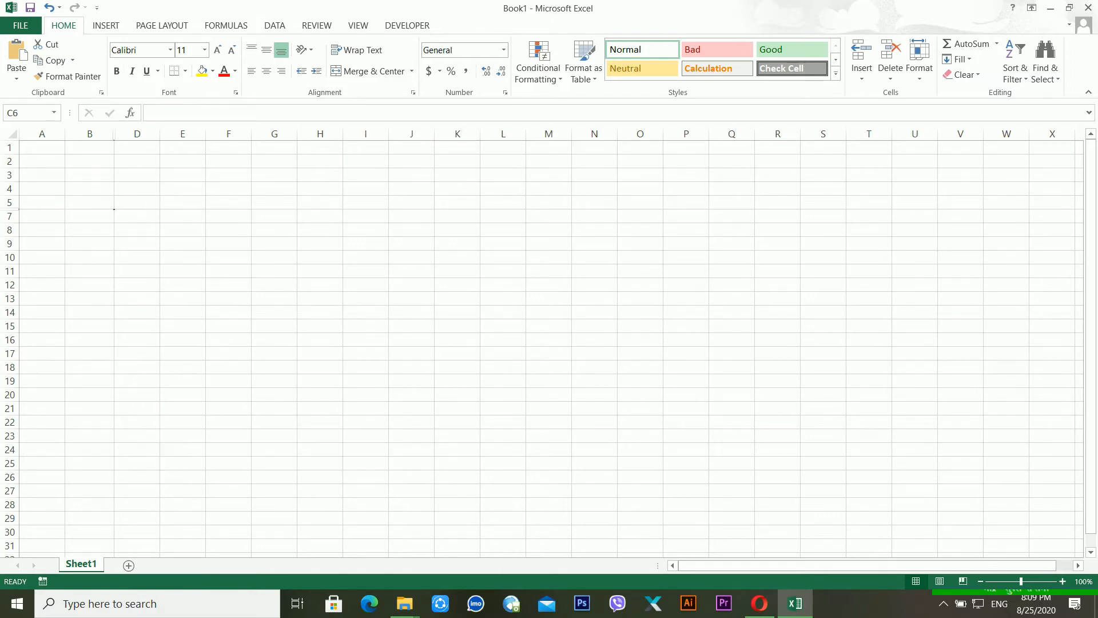
Bring the hidden column C back into view
{"action": "key", "text": "ctrl+shift+0"}
{"action": "left_click", "coordinate": [155, 248]}
{"action": "left_click", "coordinate": [155, 230]}
Hide row 7, then bring it back into view
{"action": "left_click", "coordinate": [155, 220]}
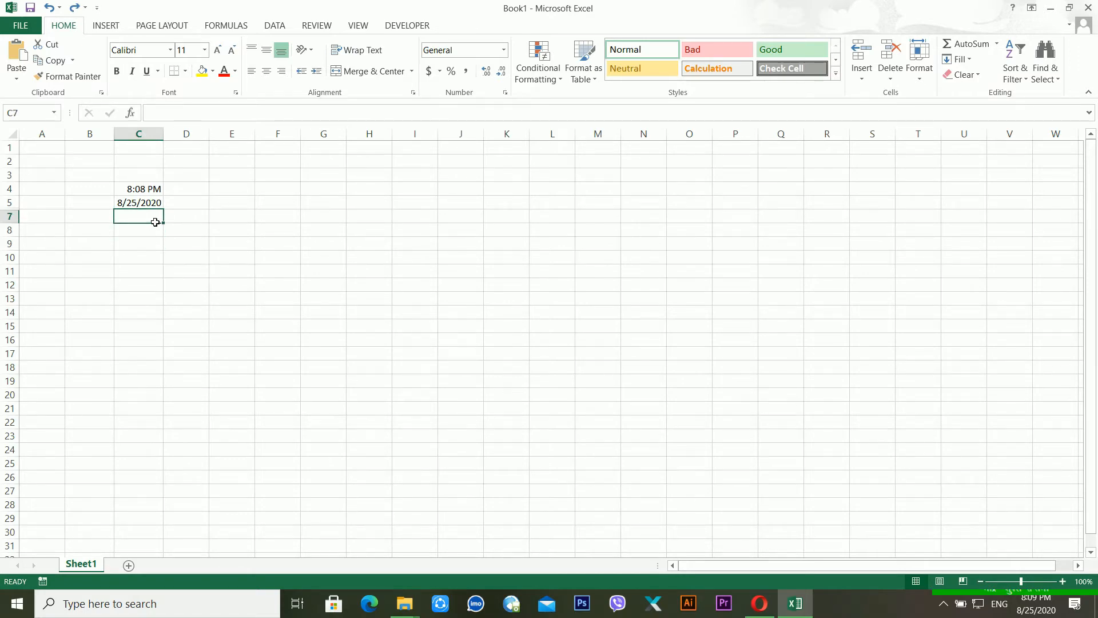
{"action": "key", "text": "ctrl+9"}
{"action": "key", "text": "ctrl+9"}
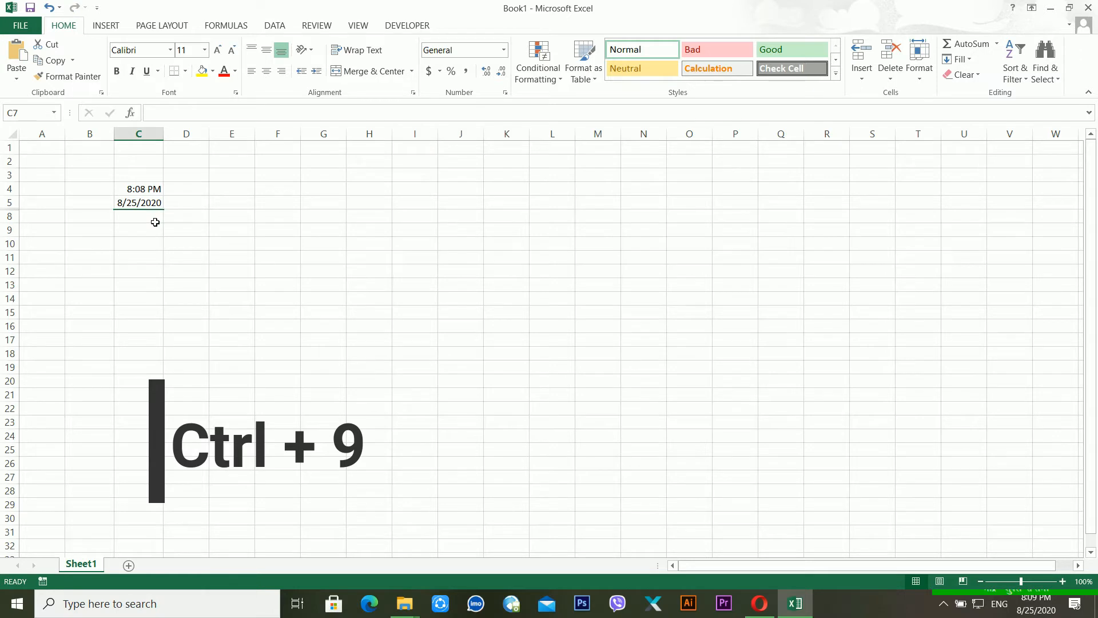
{"action": "key", "text": "ctrl+shift+9"}
Jump from C10 to the last row of column C and back up to C5, then to the last column of row 5 and back
{"action": "left_click", "coordinate": [152, 257]}
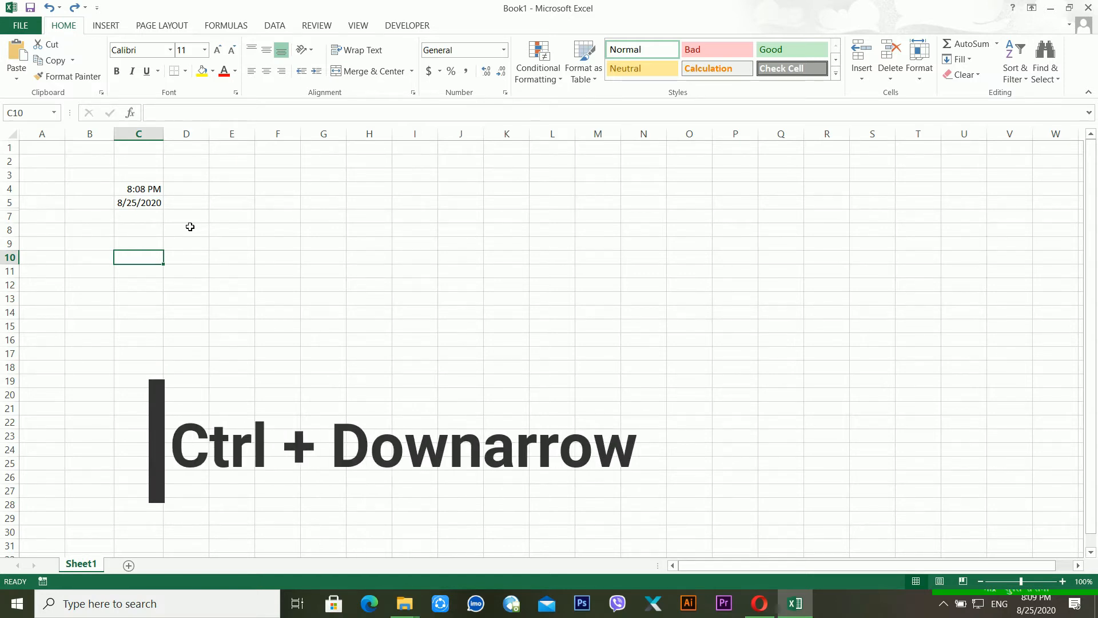
{"action": "key", "text": "ctrl+Down"}
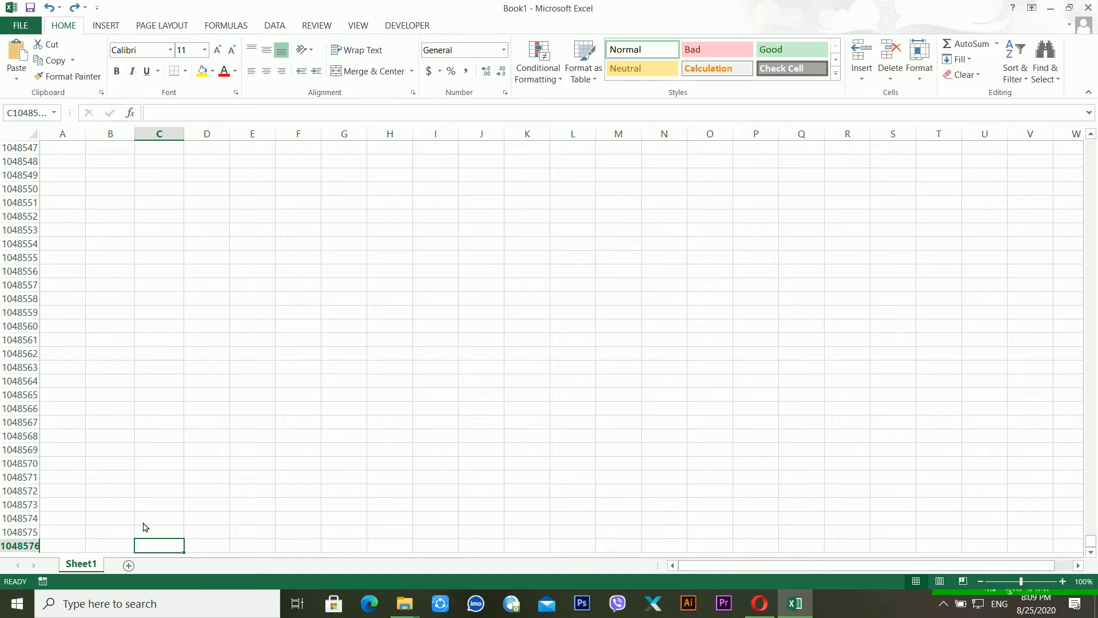
{"action": "key", "text": "ctrl+Up"}
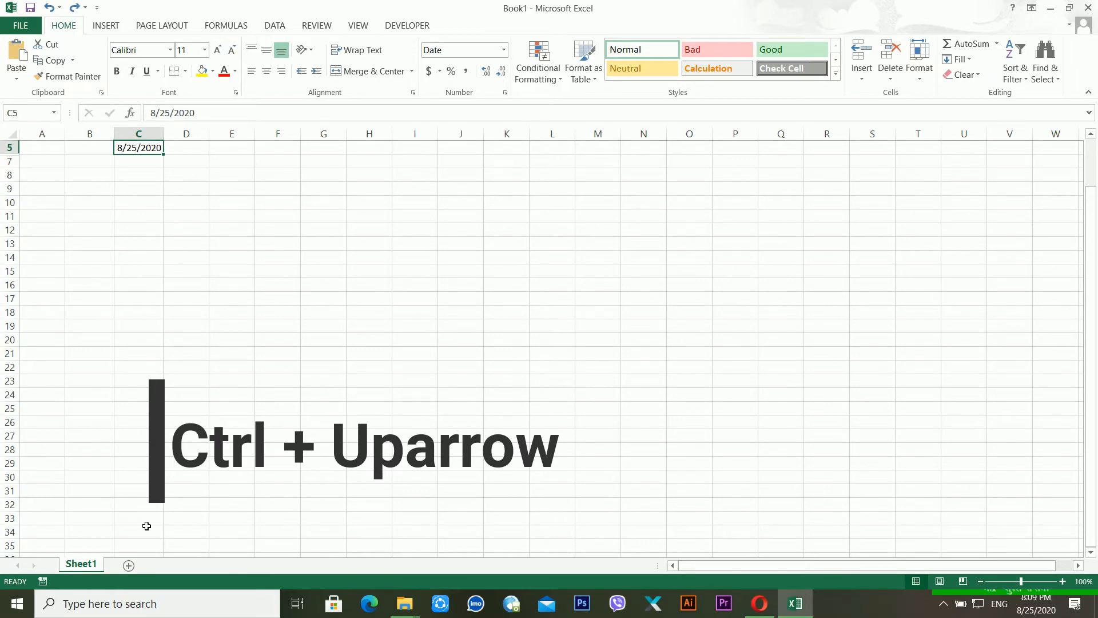
{"action": "scroll", "coordinate": [147, 283], "scroll_direction": "up", "scroll_amount": 2}
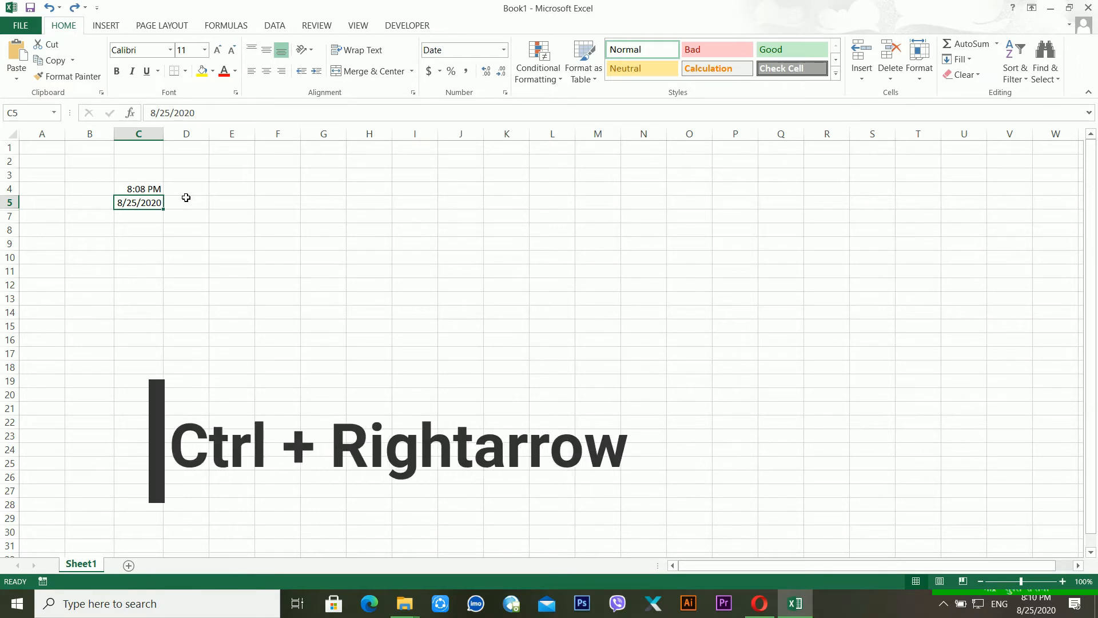
{"action": "key", "text": "ctrl+Right"}
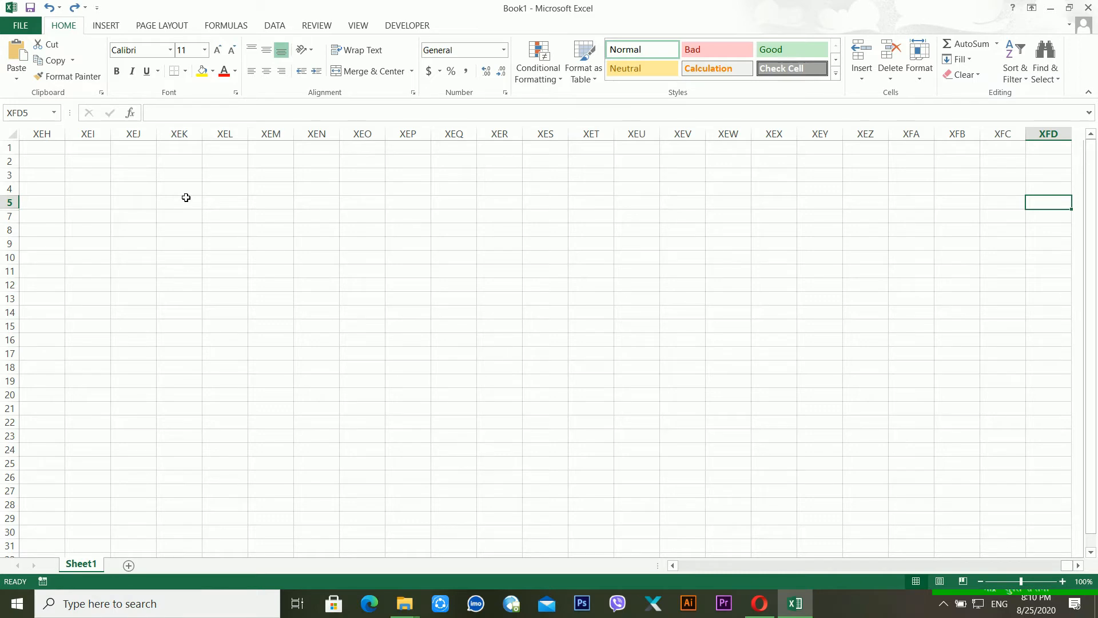
{"action": "key", "text": "ctrl+Left"}
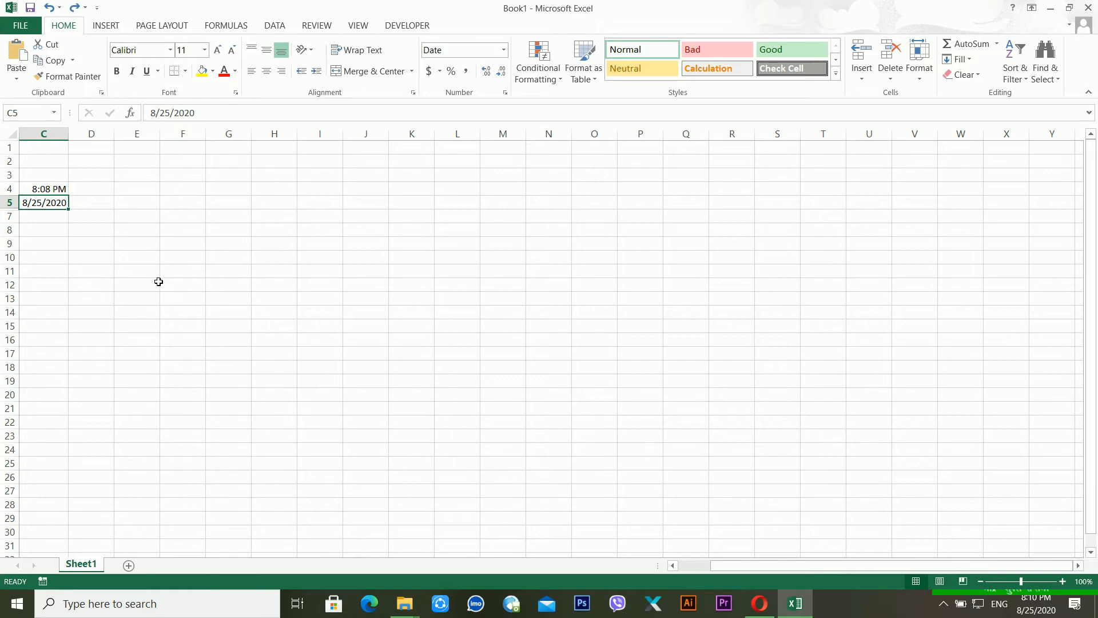
Clear the time and date from cells C4 and C5
{"action": "left_click", "coordinate": [66, 259]}
{"action": "left_click_drag", "start_coordinate": [69, 194], "coordinate": [67, 208]}
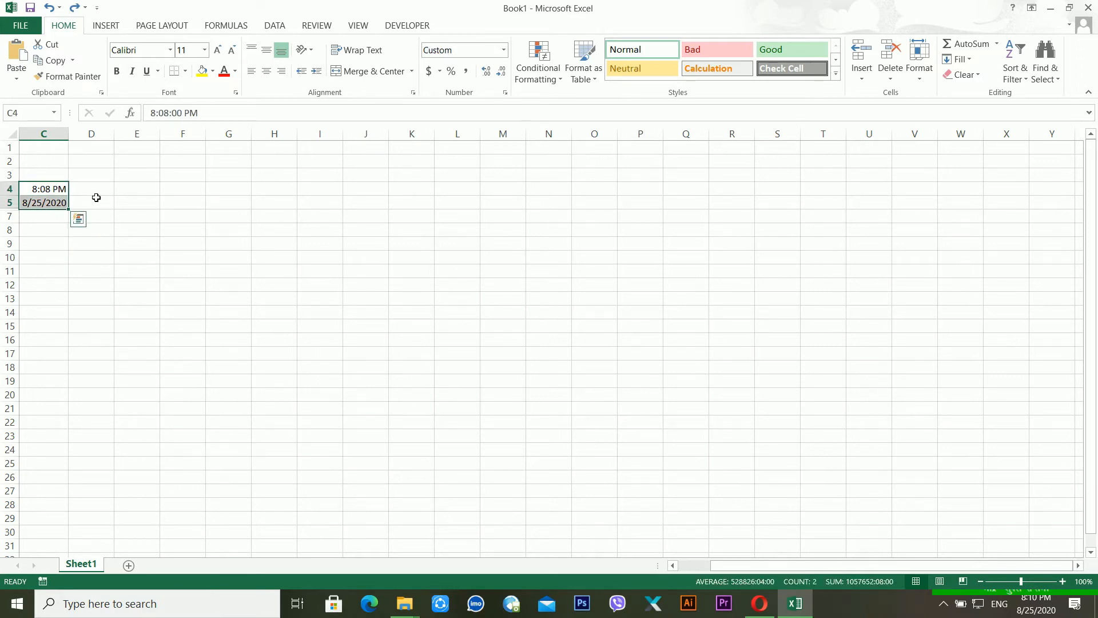
{"action": "key", "text": "Delete"}
Enter the numbers 15, 14, 47 and 84 down column G in cells G4, G5, G7 and G8
{"action": "double_click", "coordinate": [228, 191]}
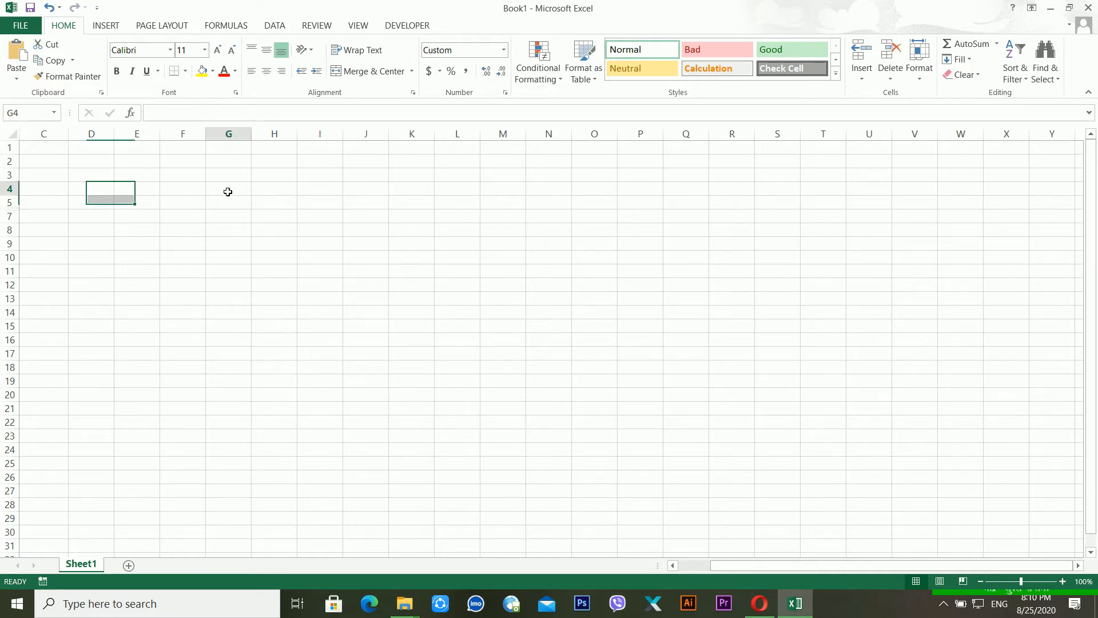
{"action": "type", "text": "15"}
{"action": "key", "text": "Return"}
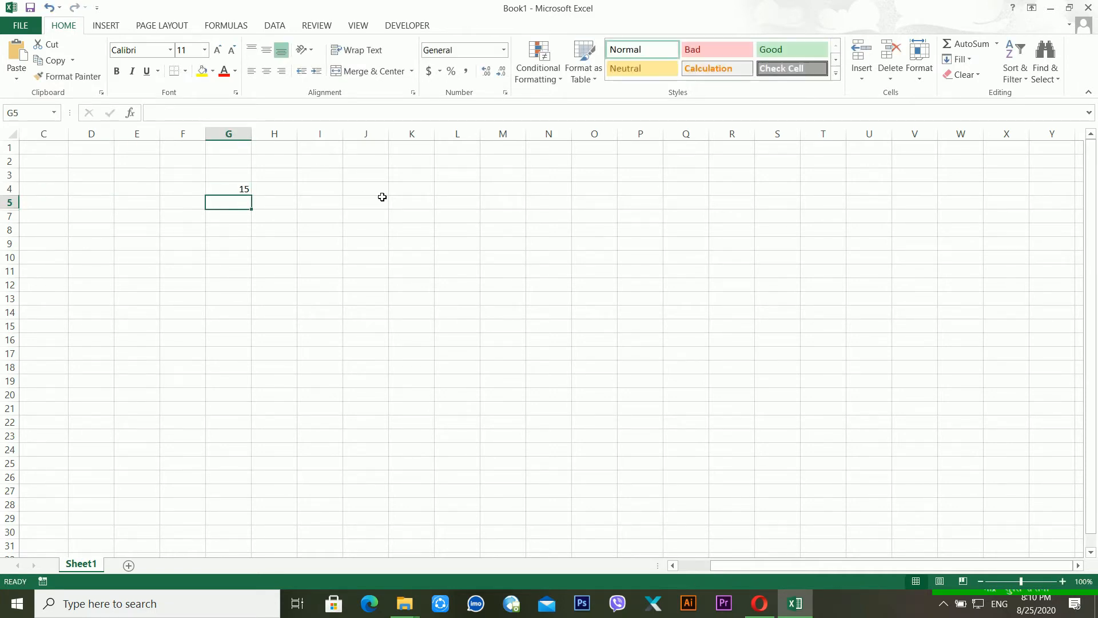
{"action": "type", "text": "14"}
{"action": "key", "text": "Return"}
{"action": "type", "text": "47"}
{"action": "key", "text": "Return"}
{"action": "type", "text": "84"}
{"action": "key", "text": "Return"}
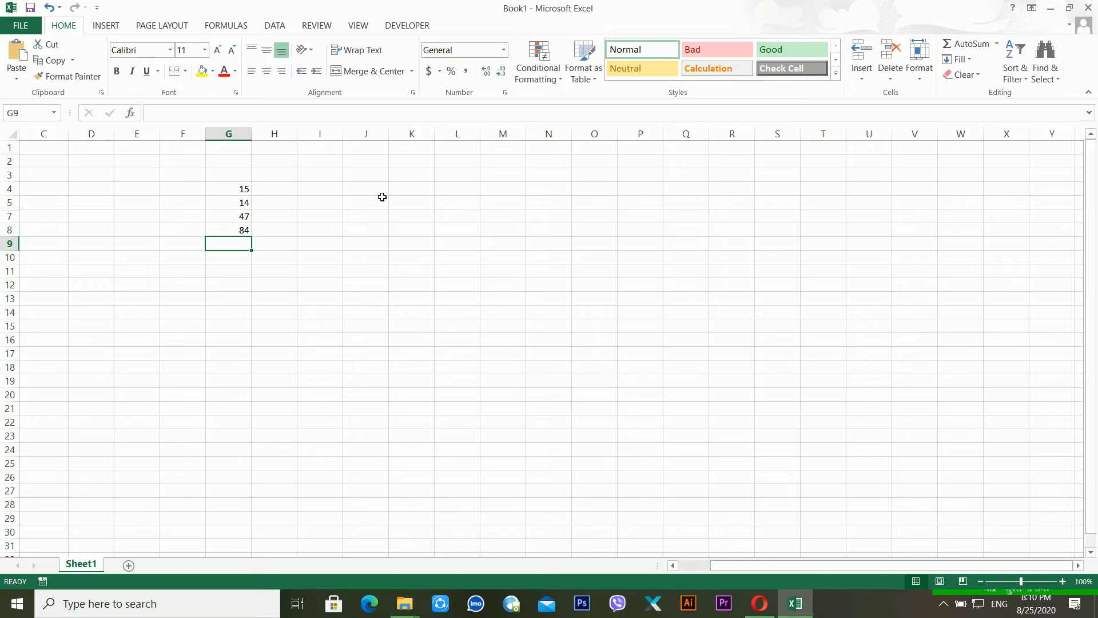
{"action": "key", "text": "alt+equal"}
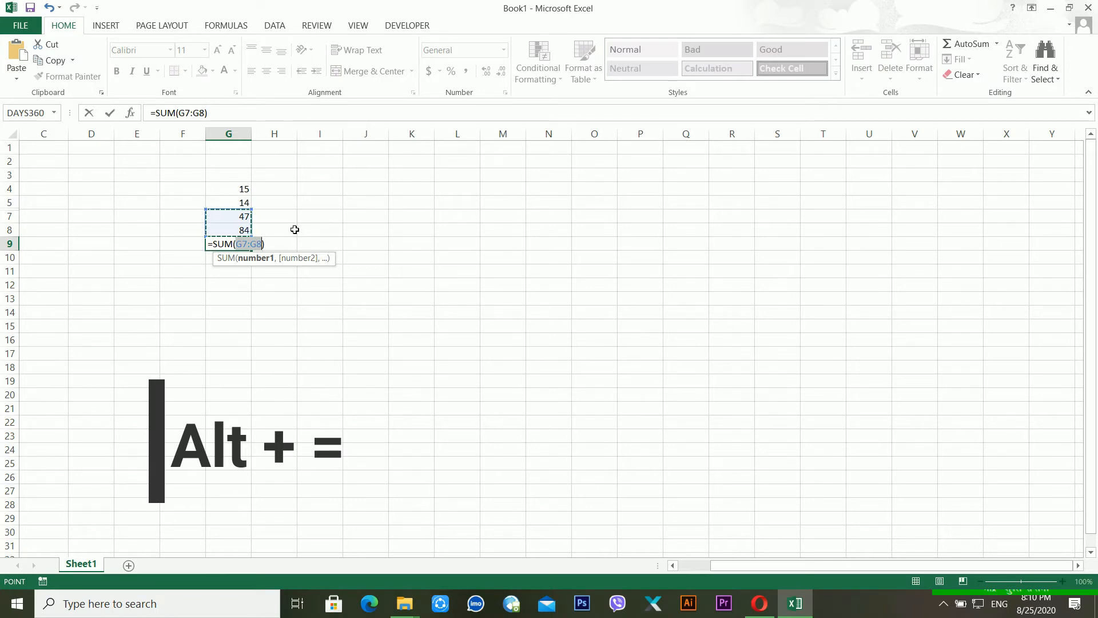
{"action": "key", "text": "BackSpace"}
{"action": "key", "text": "BackSpace"}
{"action": "key", "text": "BackSpace"}
{"action": "key", "text": "BackSpace"}
{"action": "key", "text": "BackSpace"}
{"action": "key", "text": "BackSpace"}
{"action": "key", "text": "BackSpace"}
{"action": "key", "text": "BackSpace"}
{"action": "key", "text": "BackSpace"}
{"action": "key", "text": "BackSpace"}
{"action": "key", "text": "BackSpace"}
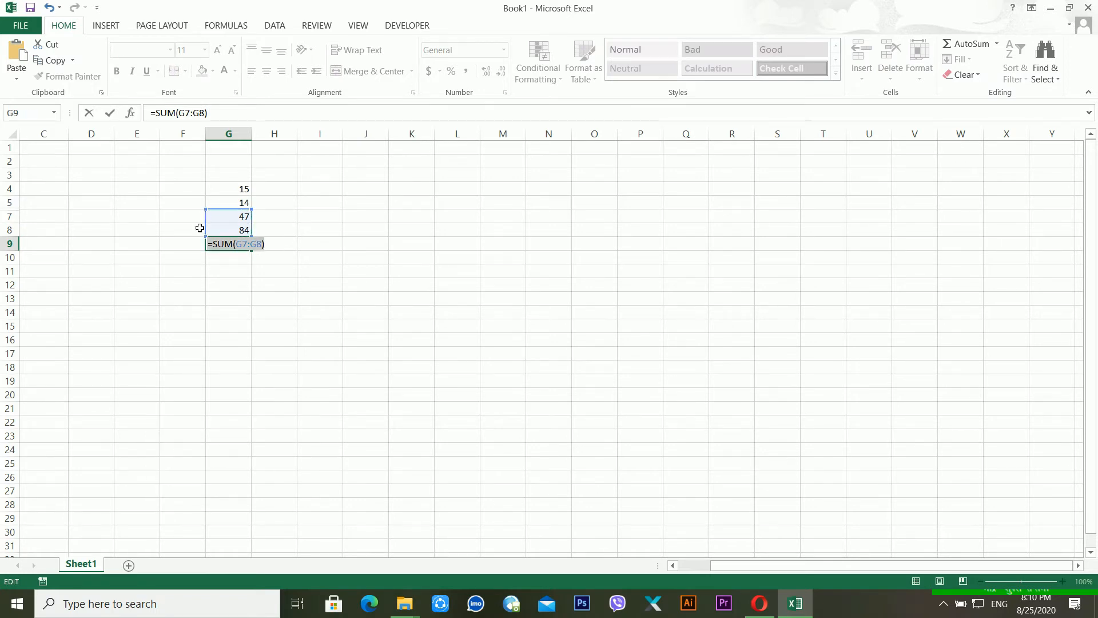
{"action": "key", "text": "Escape"}
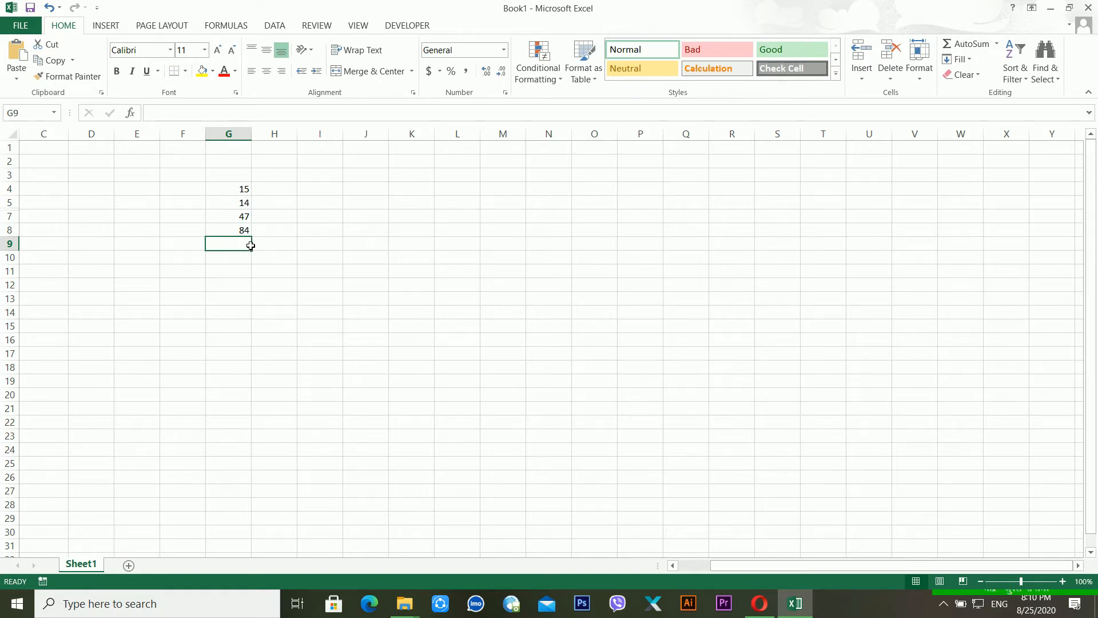
Total G7:G8 in cell G9 with AutoSum, then clear the formula from G9
{"action": "key", "text": "alt+equal"}
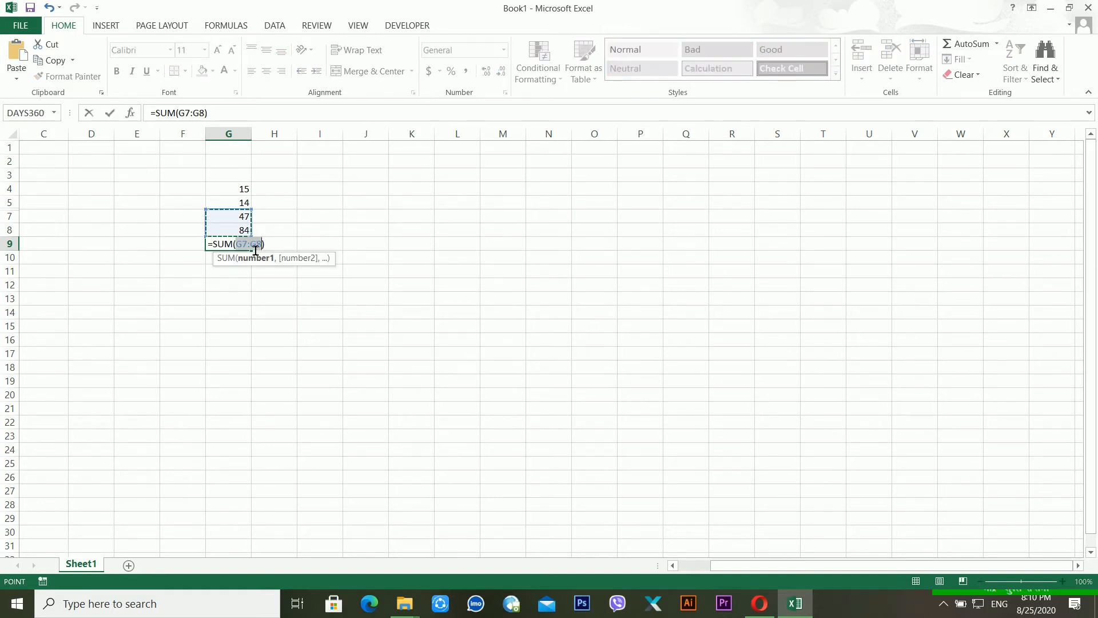
{"action": "key", "text": "Return"}
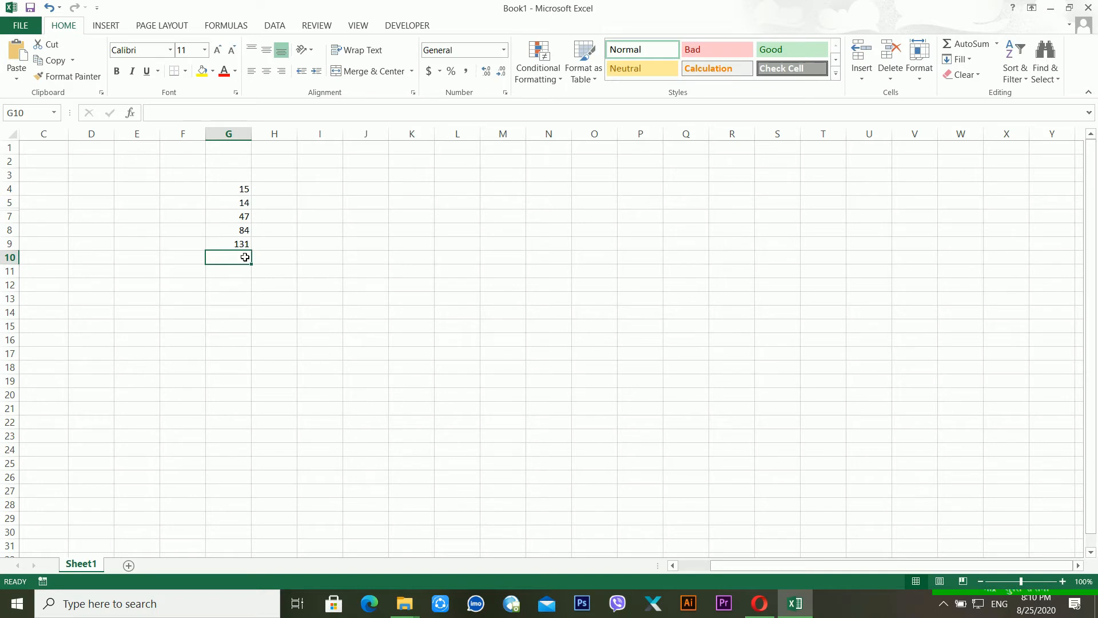
{"action": "left_click", "coordinate": [241, 244]}
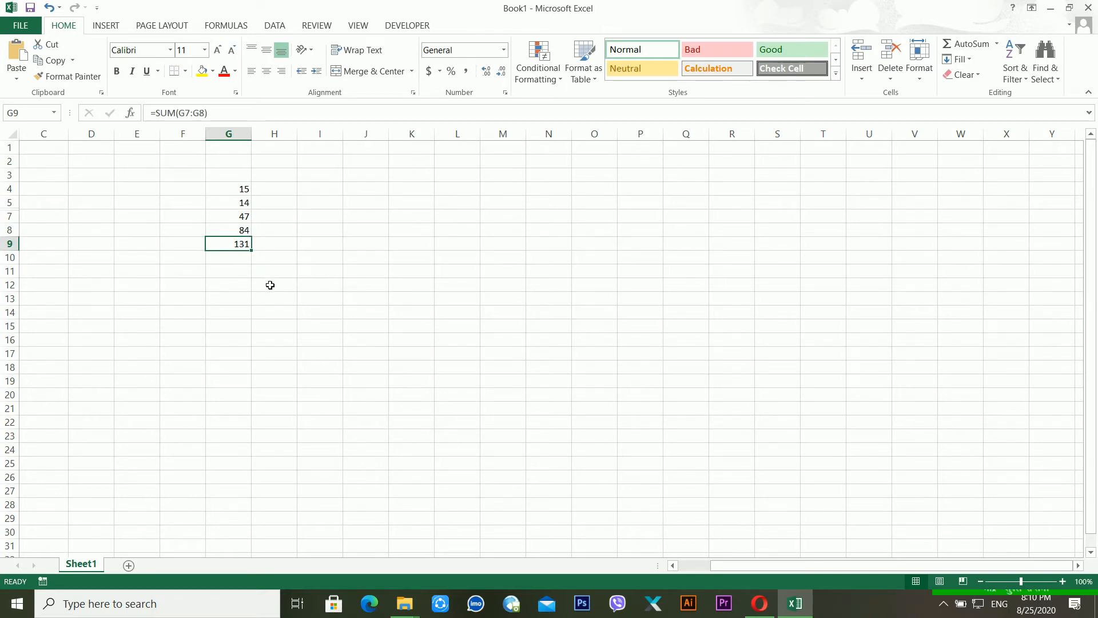
{"action": "key", "text": "Delete"}
{"action": "left_click", "coordinate": [291, 255]}
{"action": "left_click", "coordinate": [230, 246]}
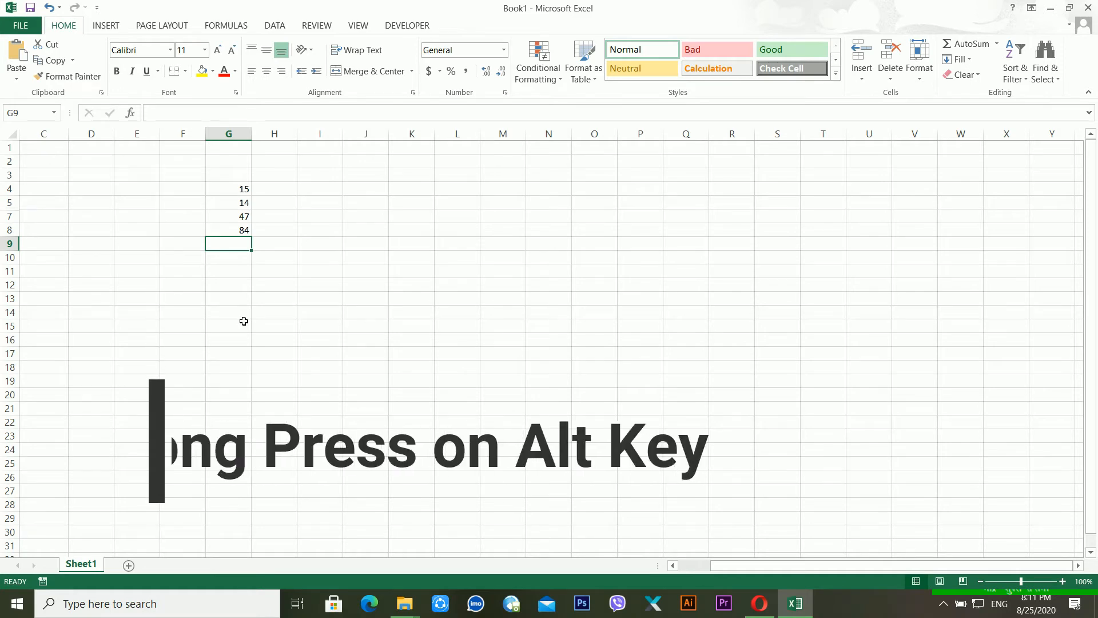
Show the ribbon's access key hints, then dismiss them and select cell H14
{"action": "key", "text": "alt"}
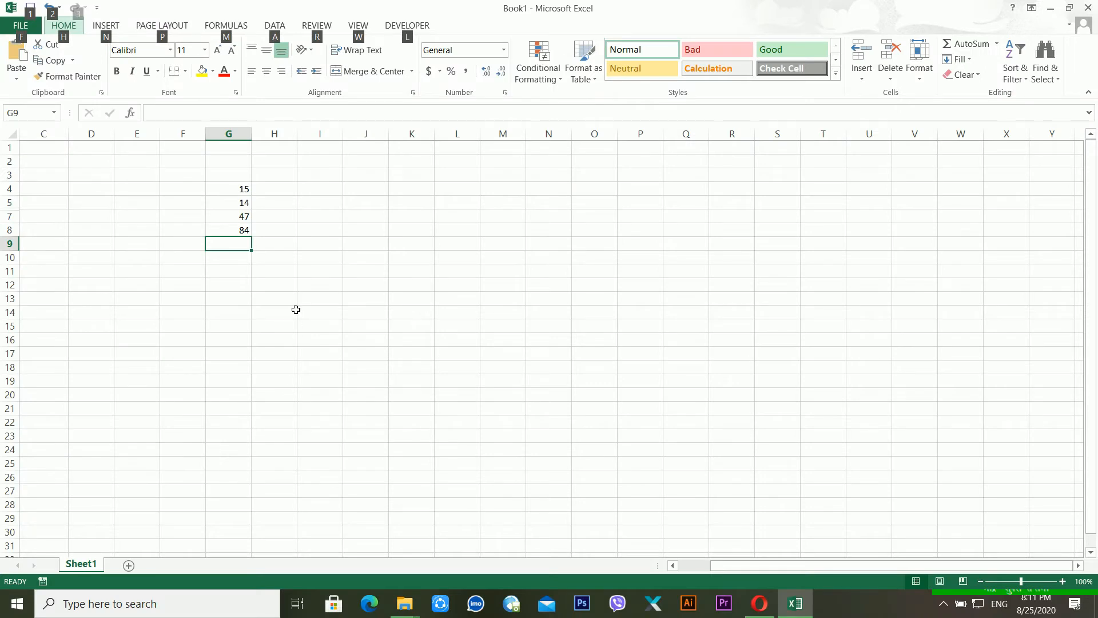
{"action": "left_click", "coordinate": [297, 312]}
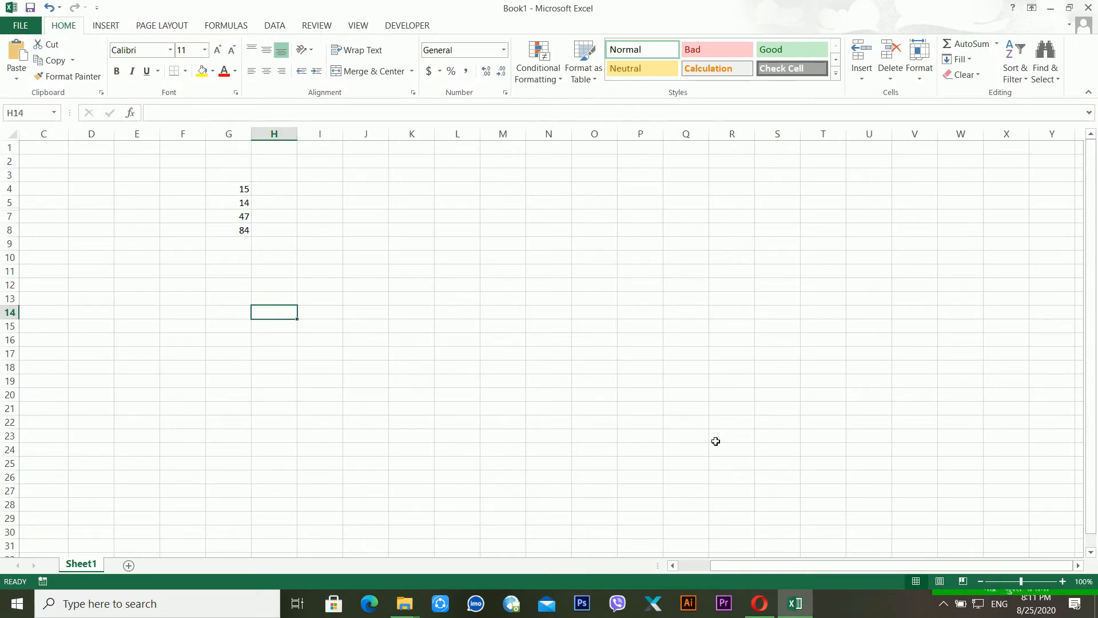
Try to reach the Merge & Center command for cell H14 through the access key sequence
{"action": "key", "text": "alt"}
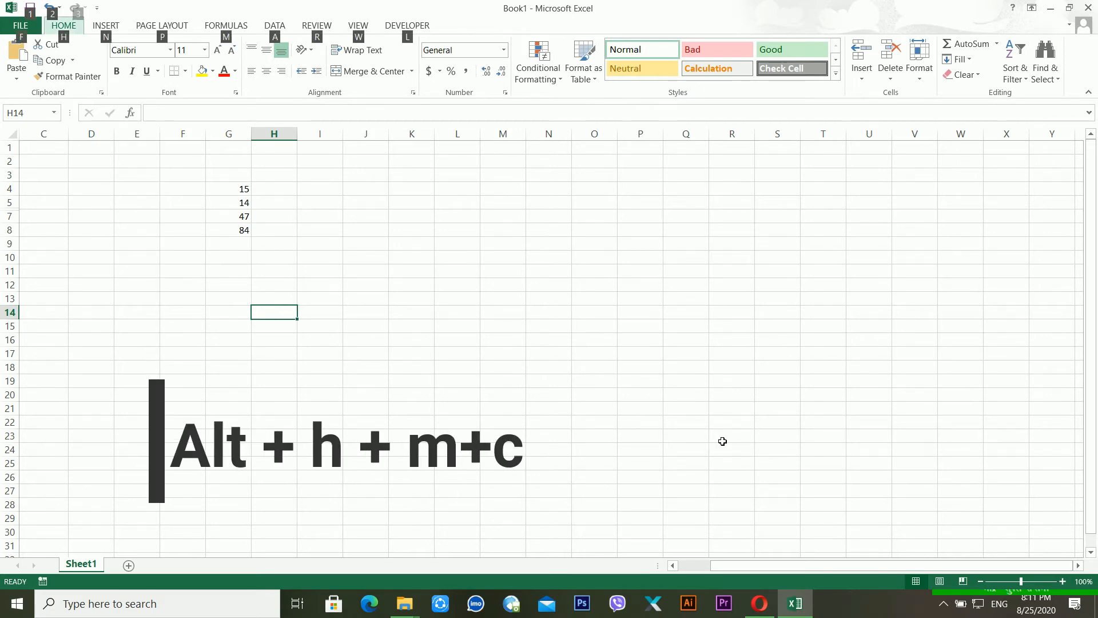
{"action": "key", "text": "h"}
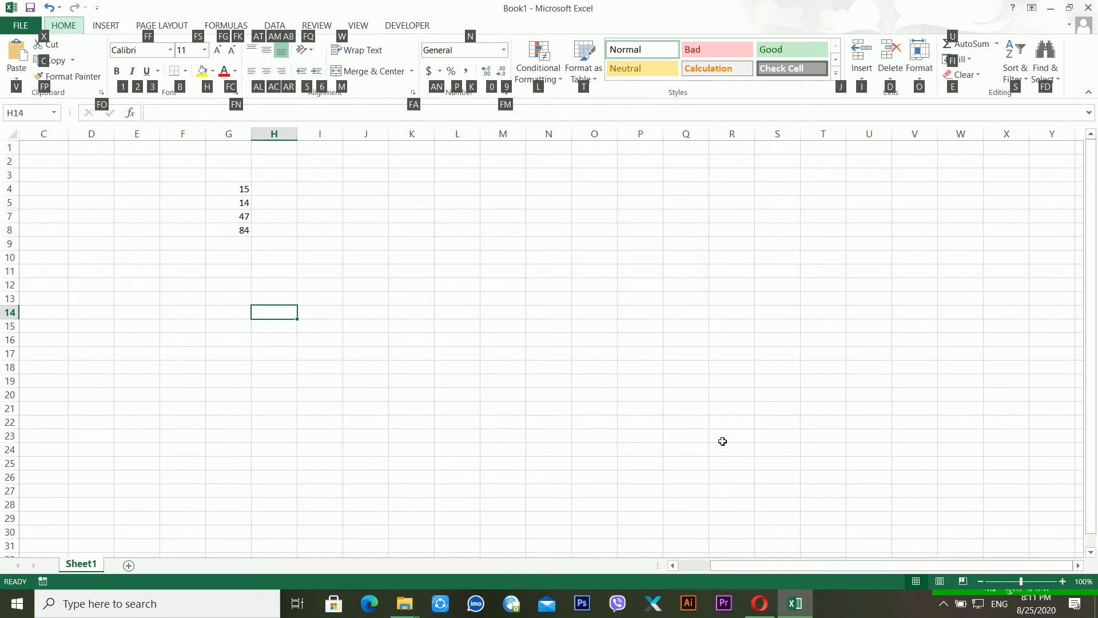
{"action": "key", "text": "m"}
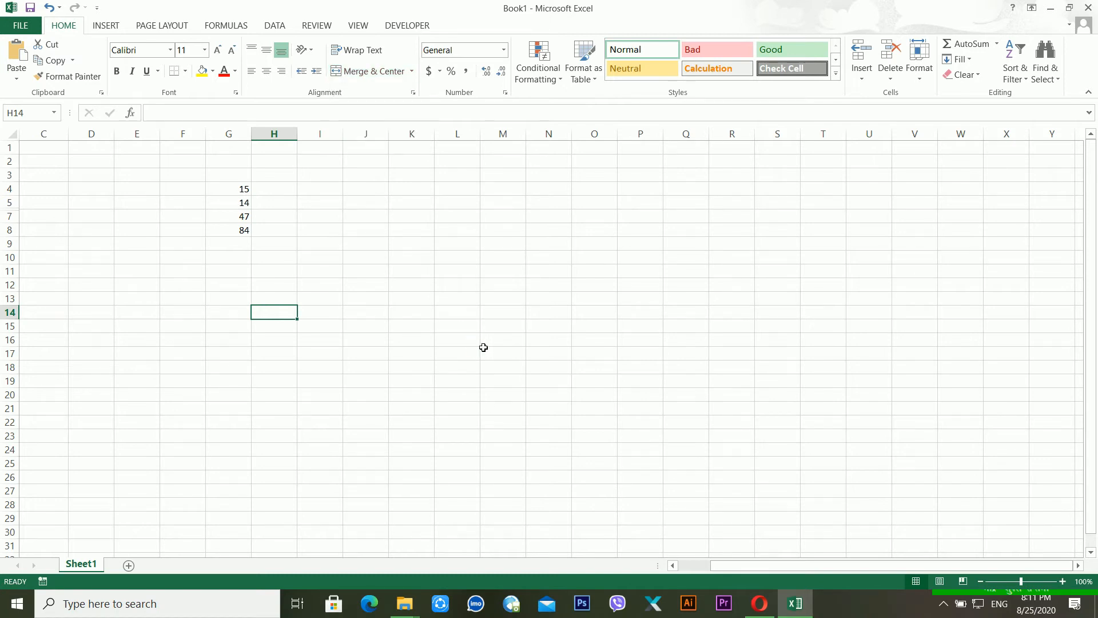
Merge and center the cells I4:P4
{"action": "key", "text": "Escape"}
{"action": "left_click", "coordinate": [388, 232]}
{"action": "left_click_drag", "start_coordinate": [320, 188], "coordinate": [664, 198]}
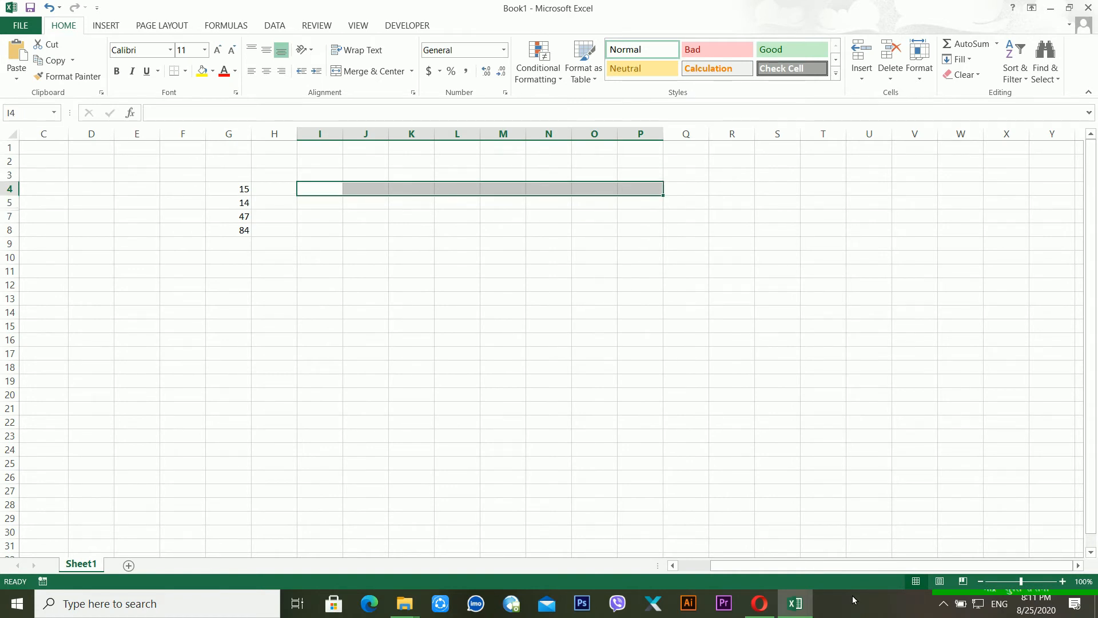
{"action": "key", "text": "alt"}
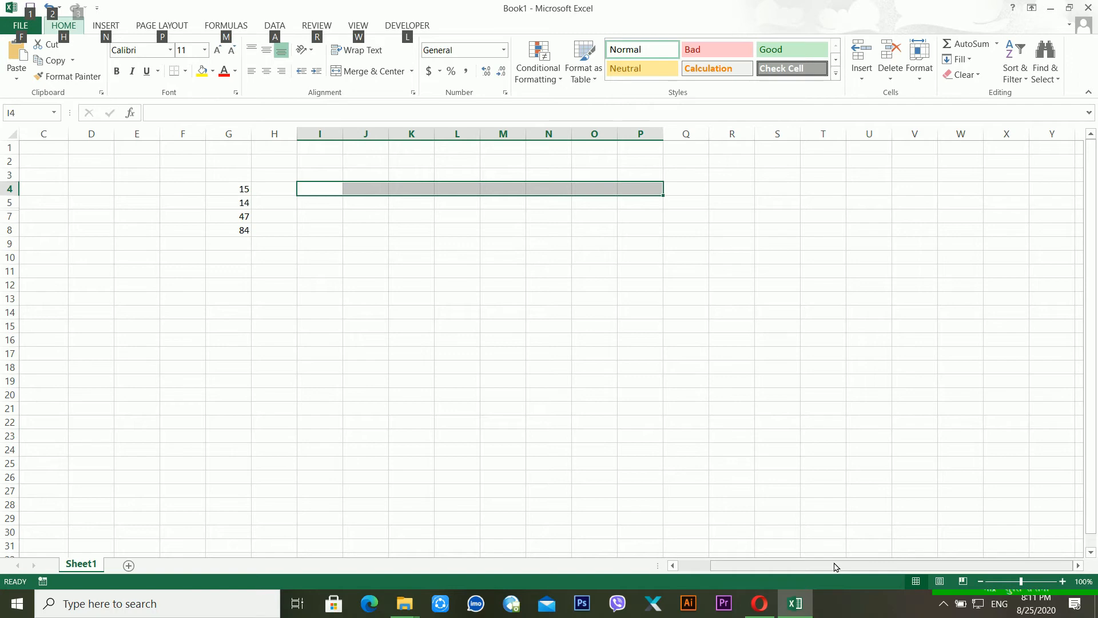
{"action": "key", "text": "h"}
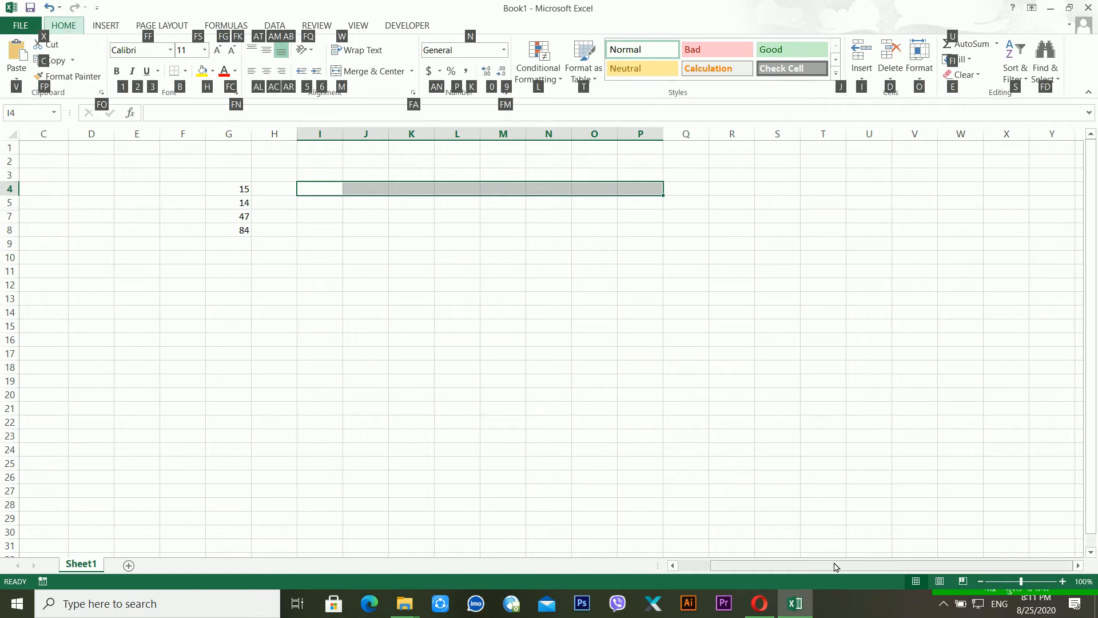
{"action": "key", "text": "m"}
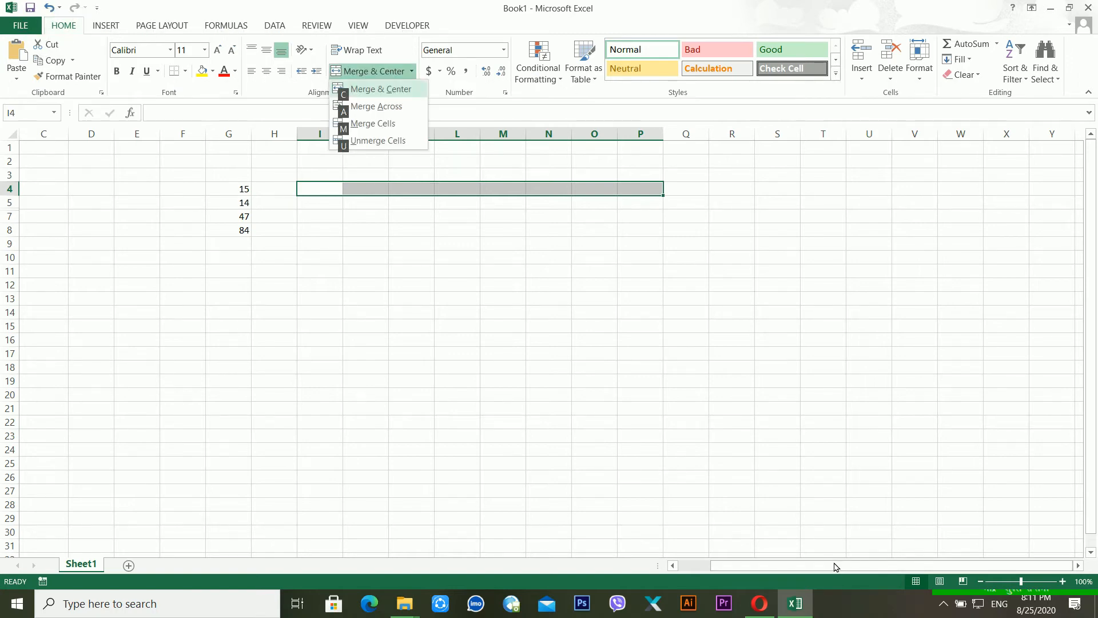
{"action": "key", "text": "c"}
{"action": "left_click", "coordinate": [453, 288]}
{"action": "left_click", "coordinate": [418, 190]}
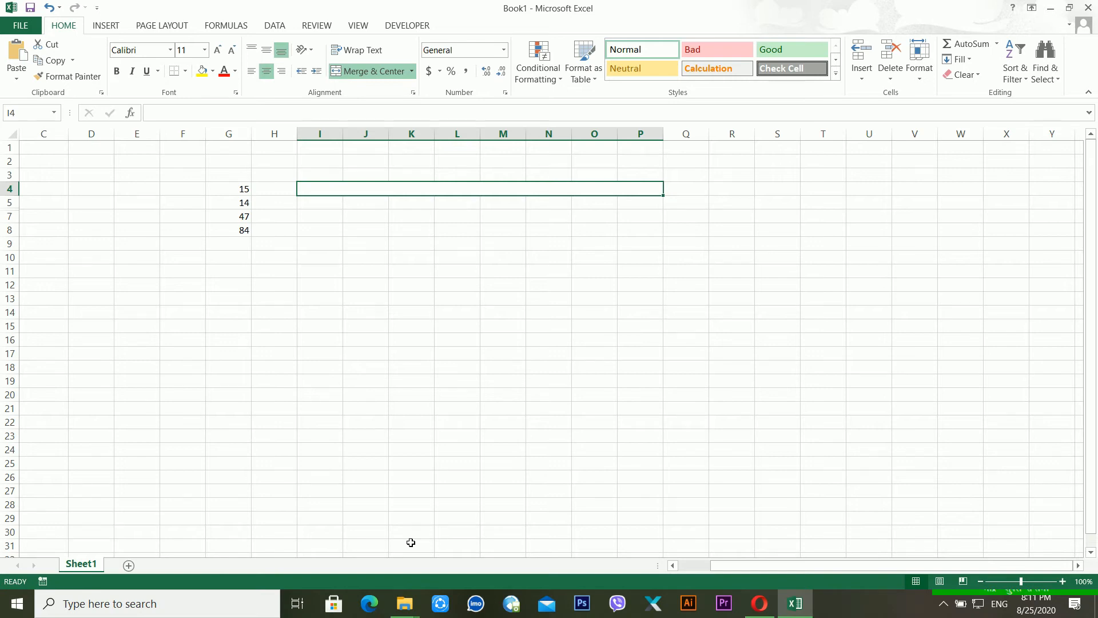
Apply All Borders to the cell range I13:L23
{"action": "left_click", "coordinate": [386, 381]}
{"action": "left_click_drag", "start_coordinate": [321, 298], "coordinate": [440, 442]}
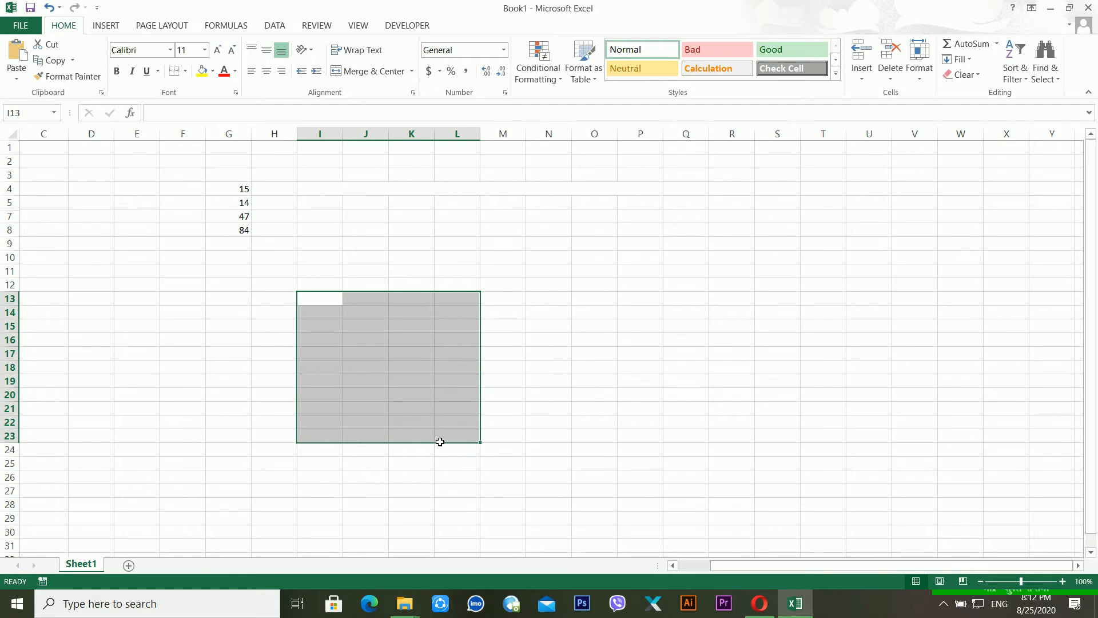
{"action": "key", "text": "alt"}
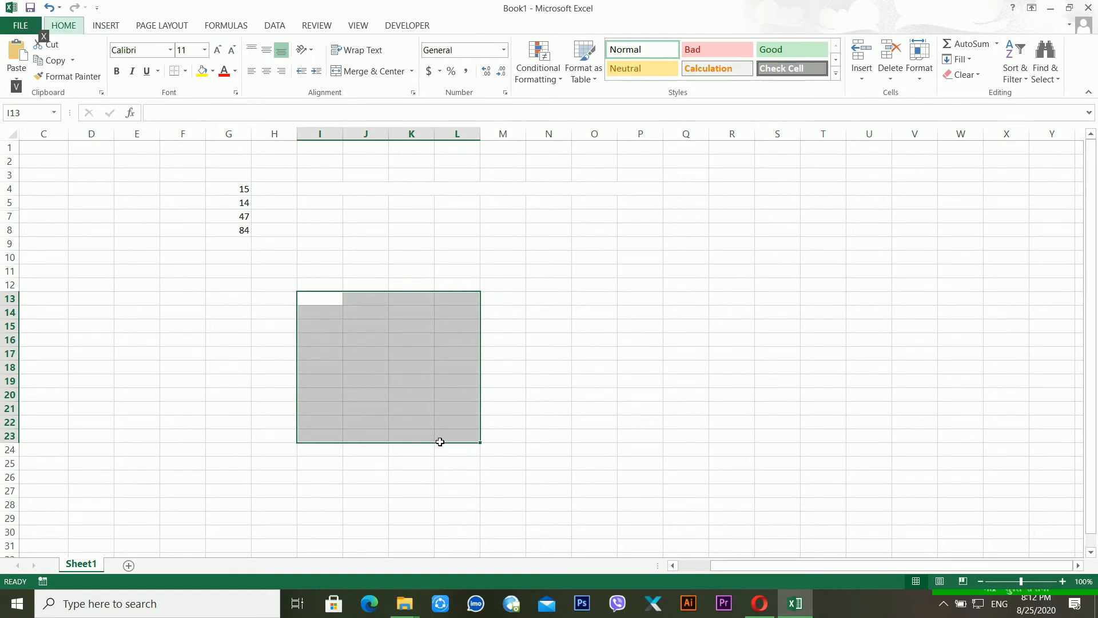
{"action": "key", "text": "h"}
{"action": "key", "text": "b"}
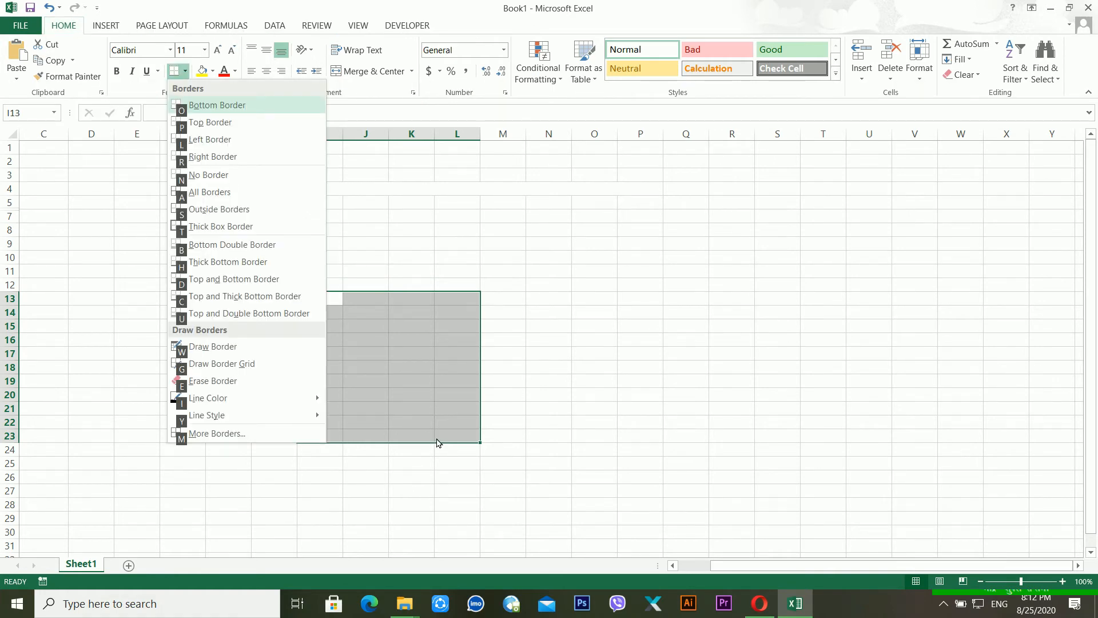
{"action": "key", "text": "a"}
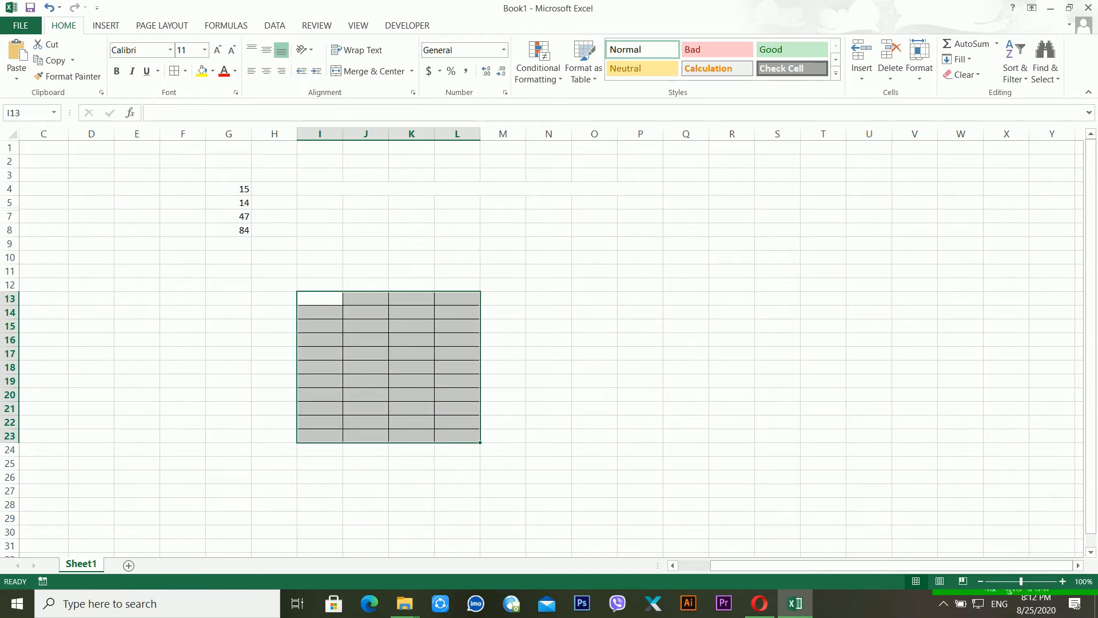
{"action": "left_click", "coordinate": [519, 341]}
{"action": "left_click", "coordinate": [508, 425]}
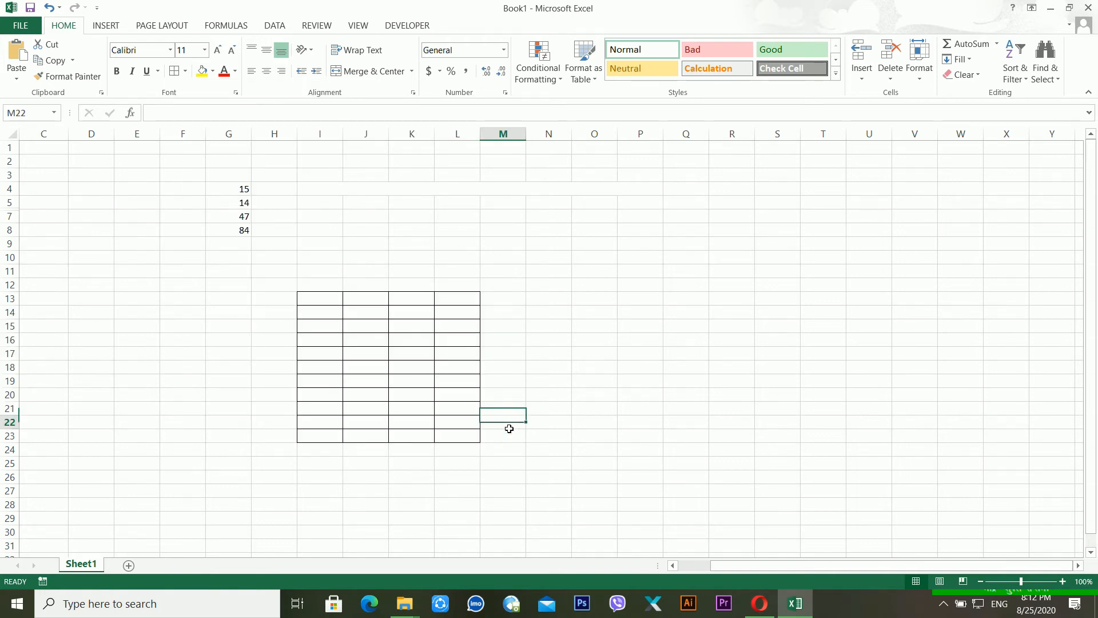
{"action": "left_click", "coordinate": [480, 517]}
Open the Create PivotTable dialog with cell O7 as the report location, then cancel it
{"action": "left_click", "coordinate": [587, 219]}
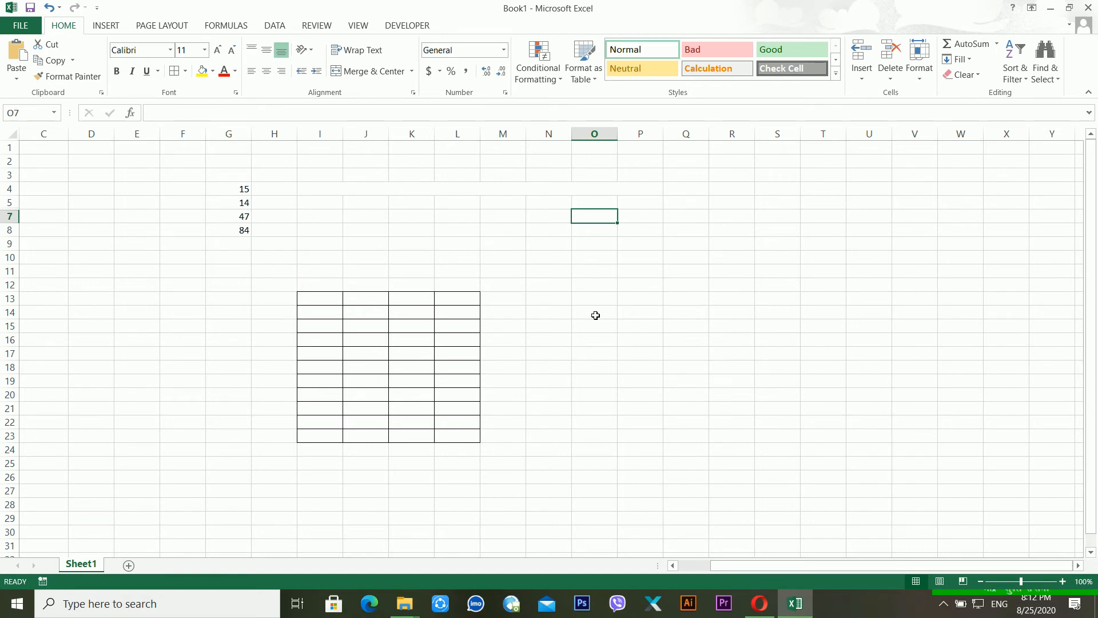
{"action": "key", "text": "alt"}
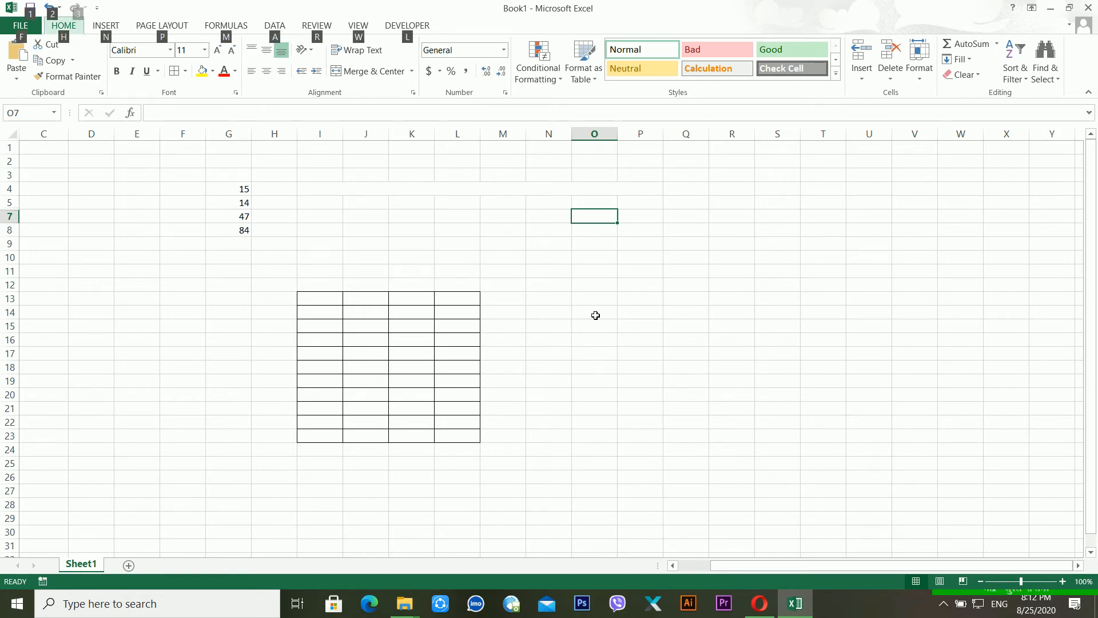
{"action": "key", "text": "n"}
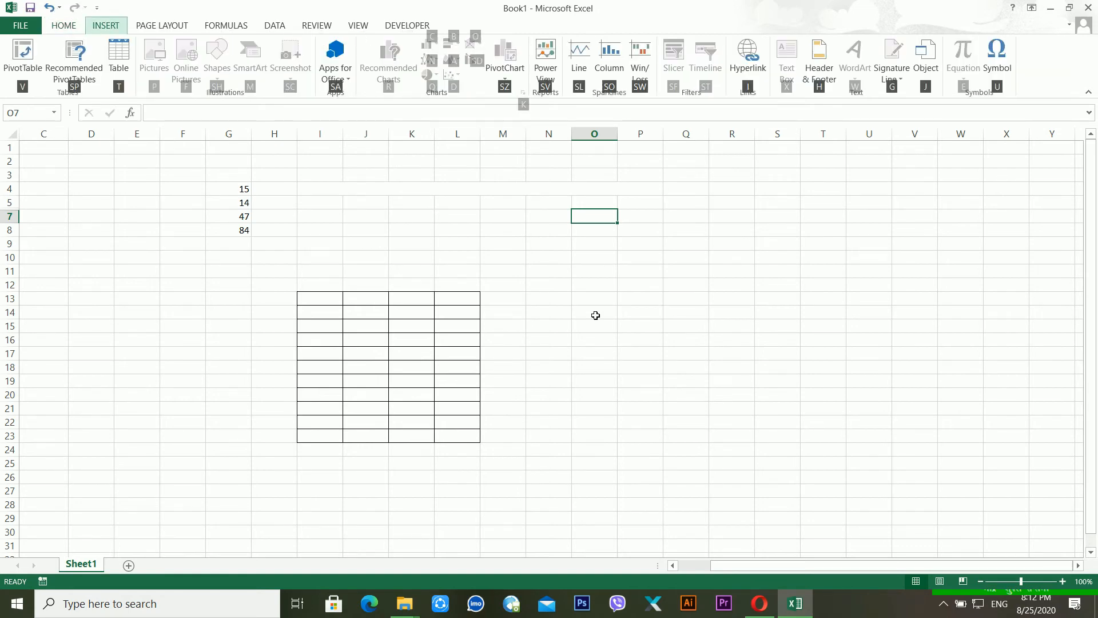
{"action": "key", "text": "v"}
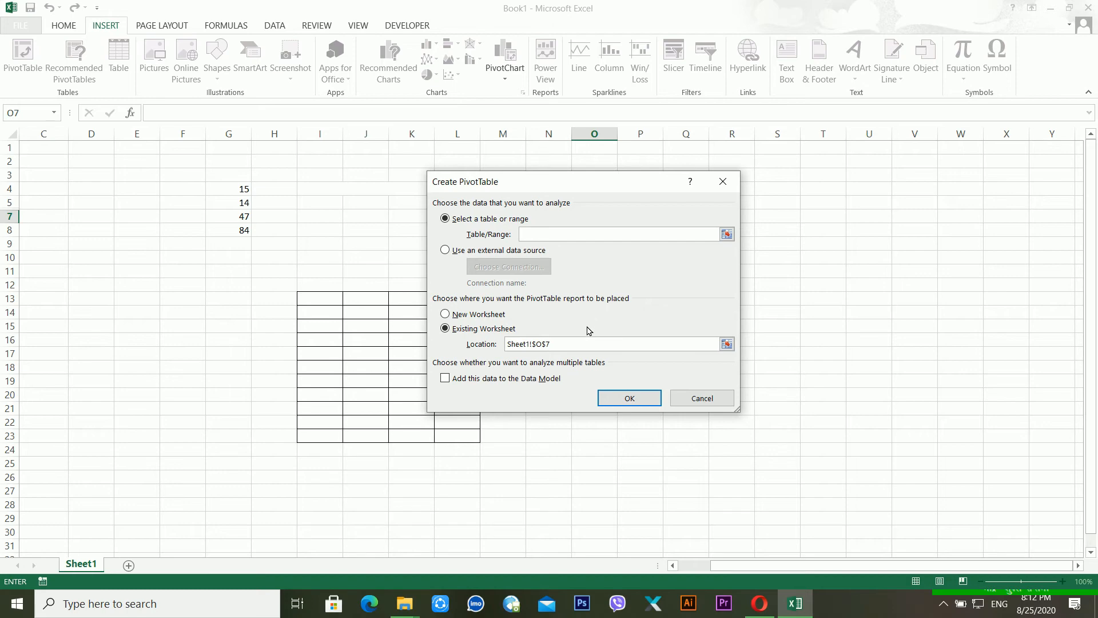
{"action": "left_click", "coordinate": [702, 400]}
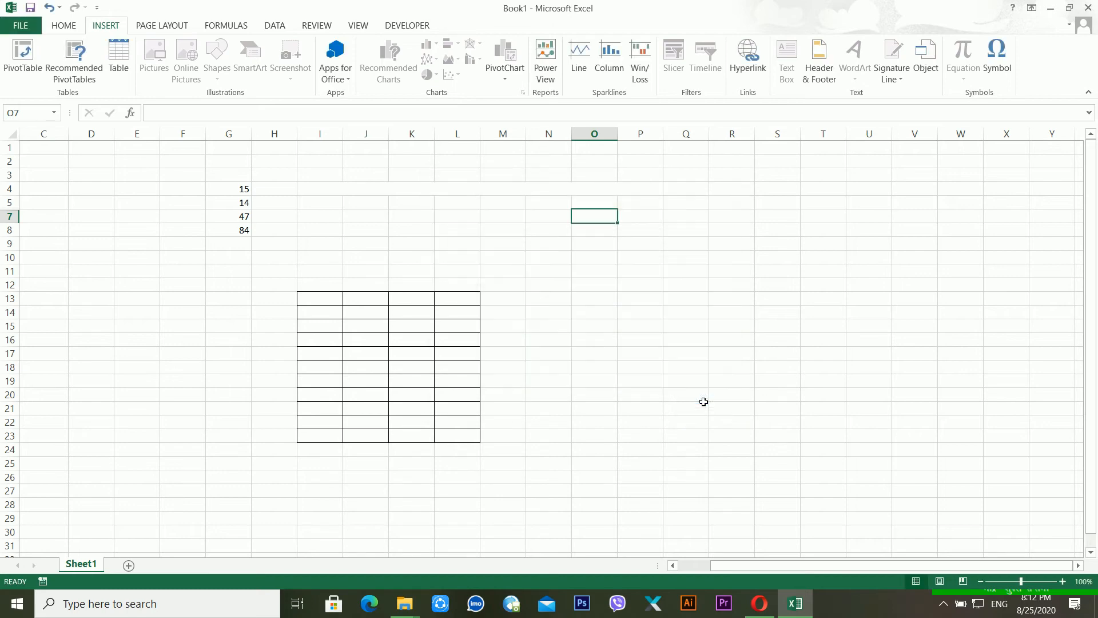
{"action": "left_click", "coordinate": [679, 367]}
{"action": "left_click", "coordinate": [623, 316]}
{"action": "left_click", "coordinate": [464, 269]}
{"action": "left_click", "coordinate": [332, 247]}
{"action": "left_click", "coordinate": [153, 316]}
{"action": "left_click", "coordinate": [191, 384]}
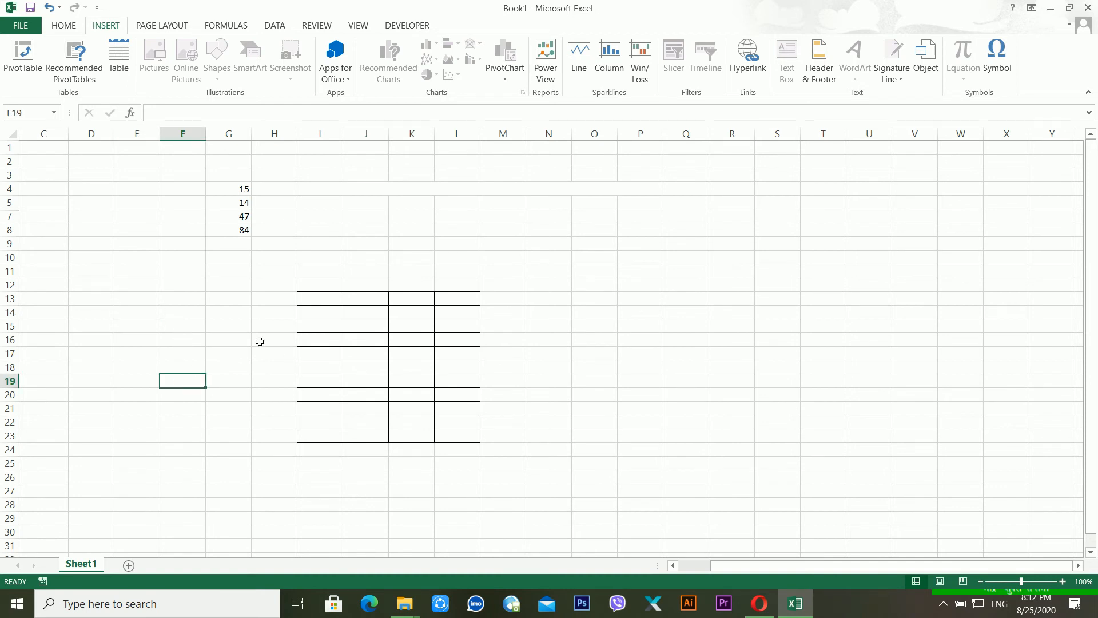
Open the Name Manager with the numbers in G4:G8 selected, then close it
{"action": "left_click_drag", "start_coordinate": [242, 192], "coordinate": [243, 231]}
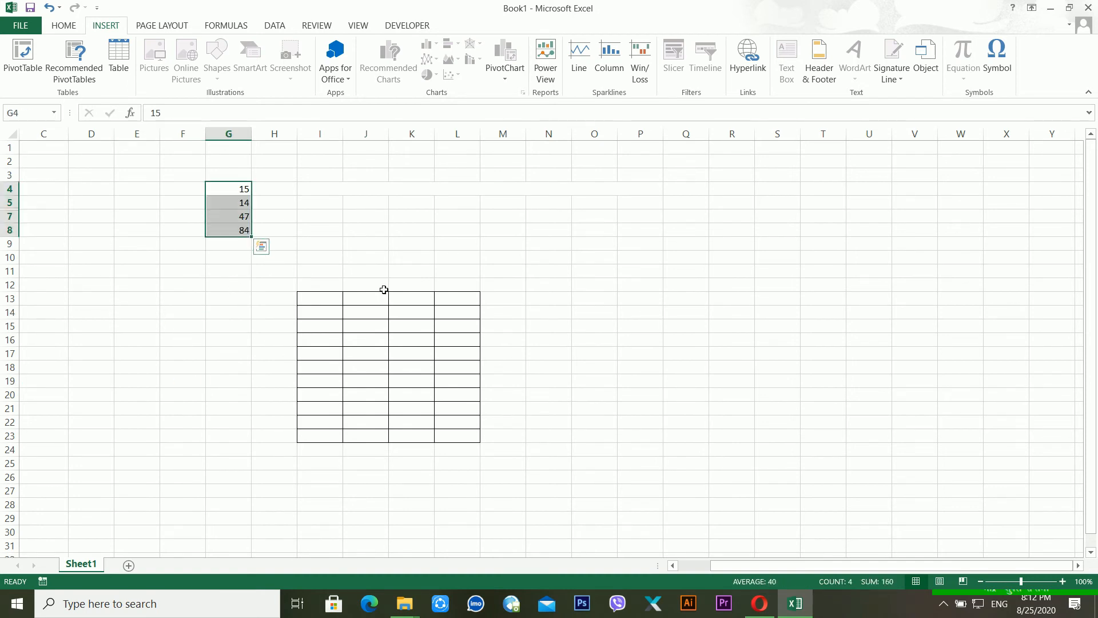
{"action": "key", "text": "alt"}
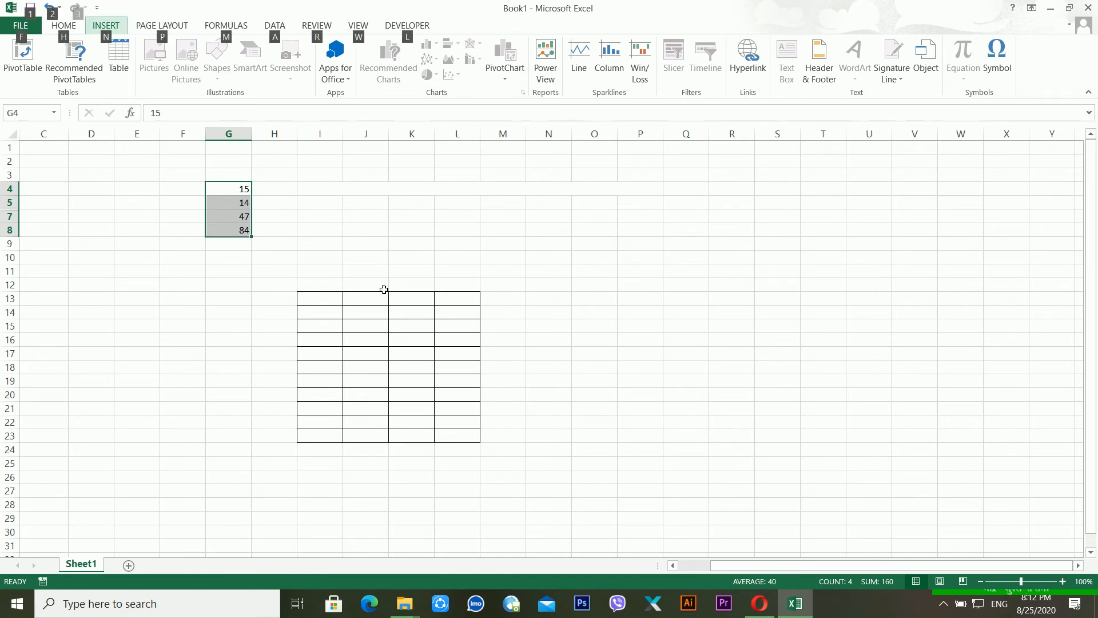
{"action": "key", "text": "m"}
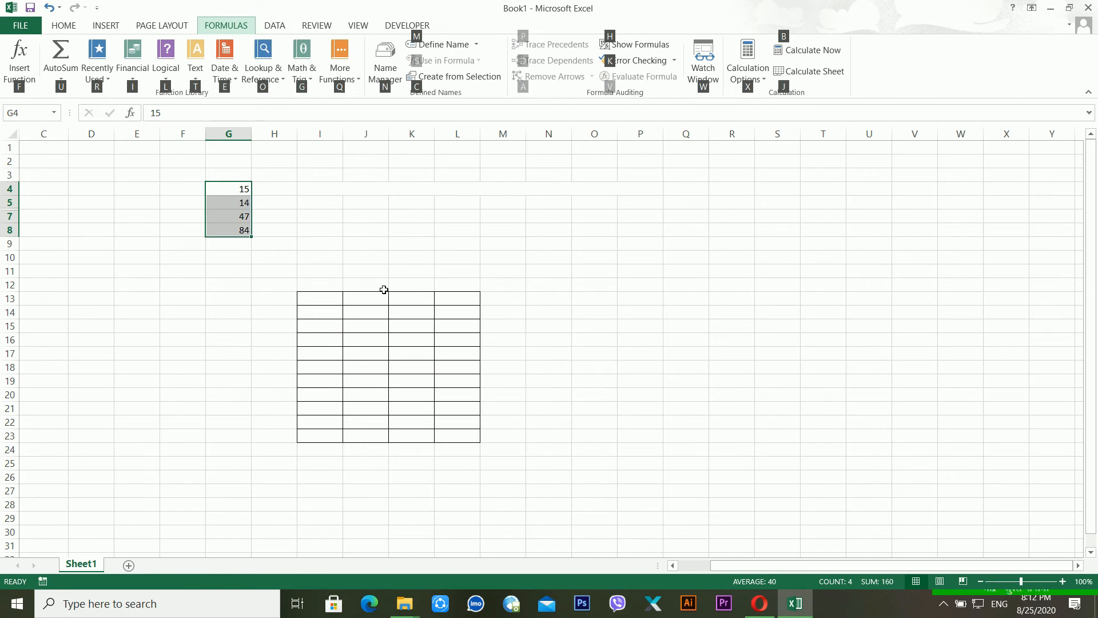
{"action": "key", "text": "n"}
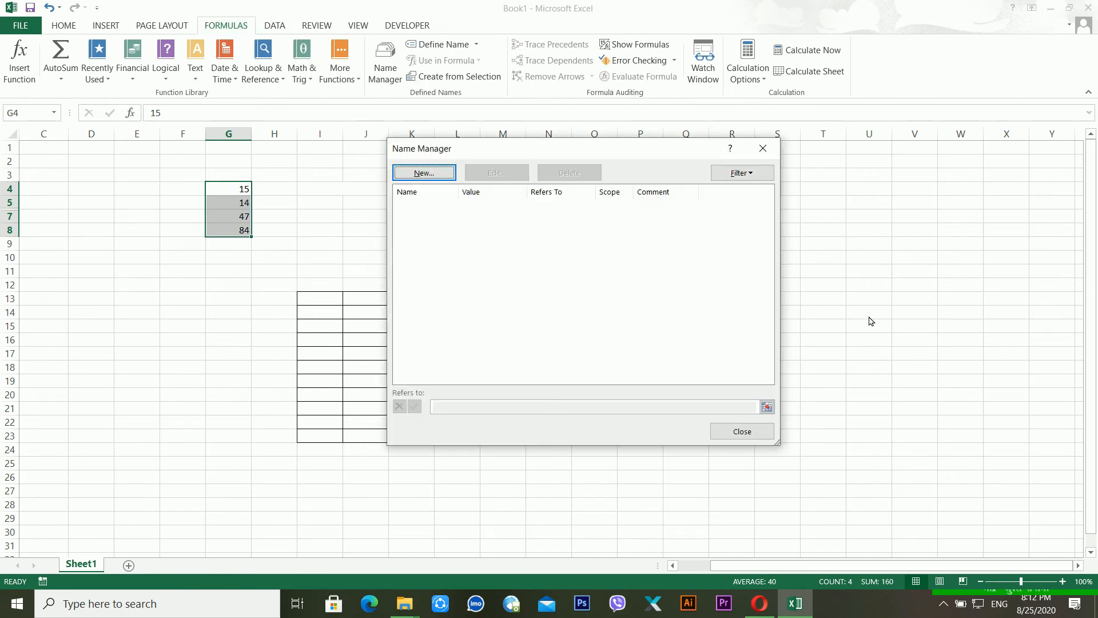
{"action": "left_click", "coordinate": [770, 431]}
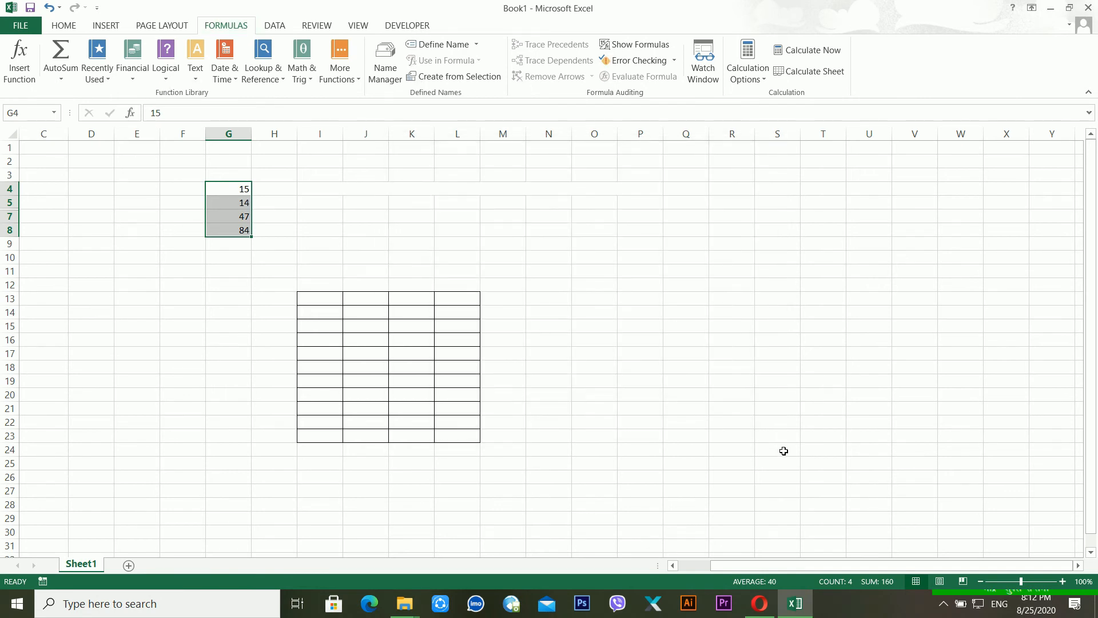
{"action": "key", "text": "alt"}
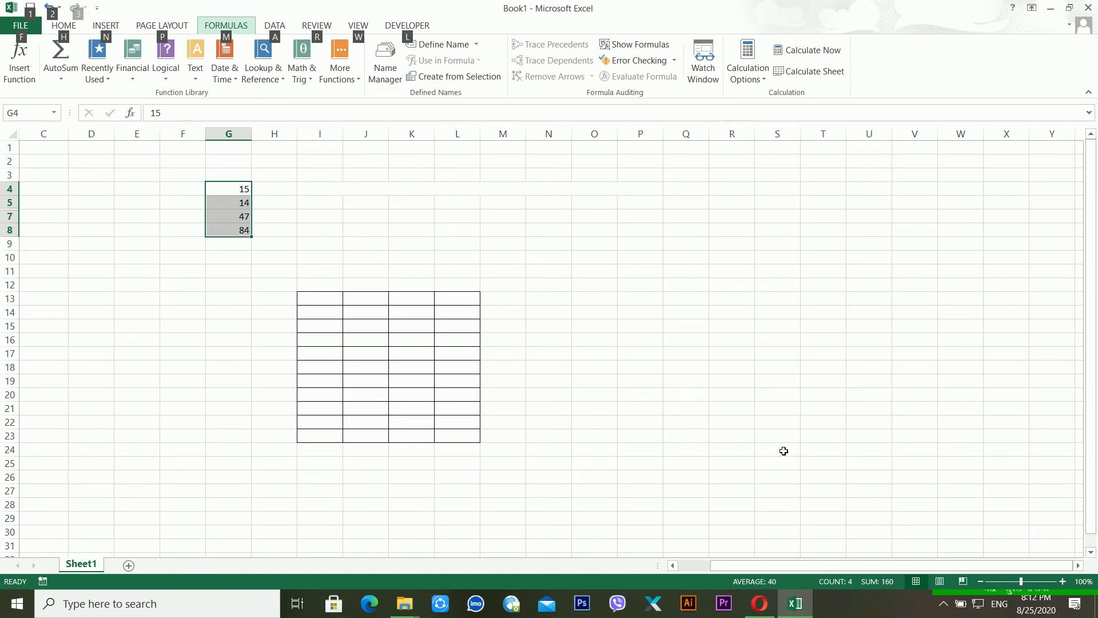
{"action": "key", "text": "n"}
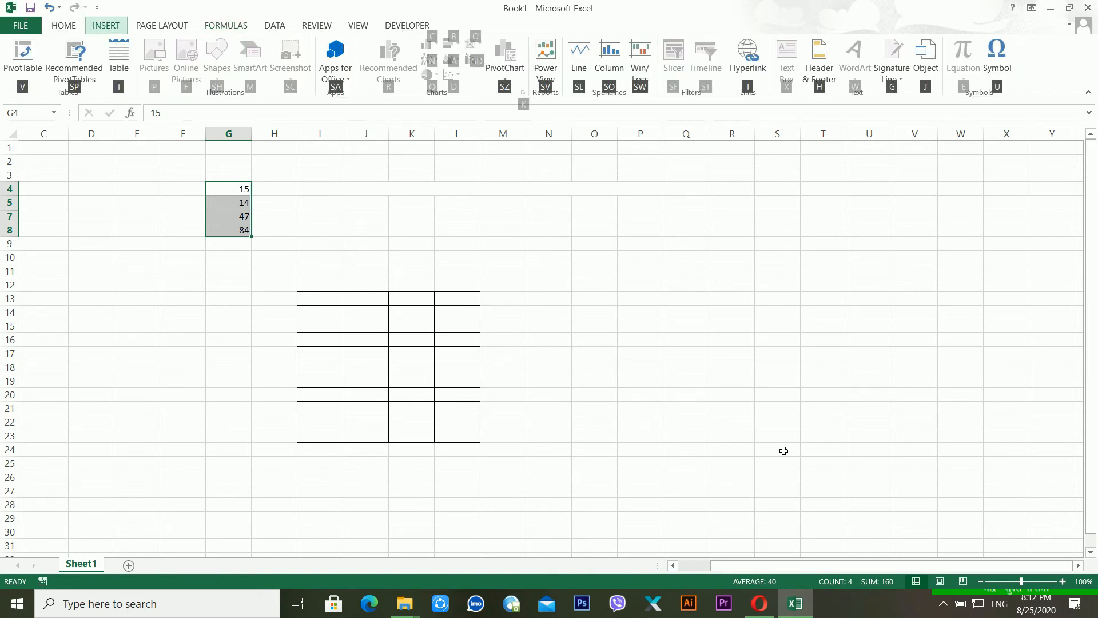
{"action": "left_click", "coordinate": [670, 327]}
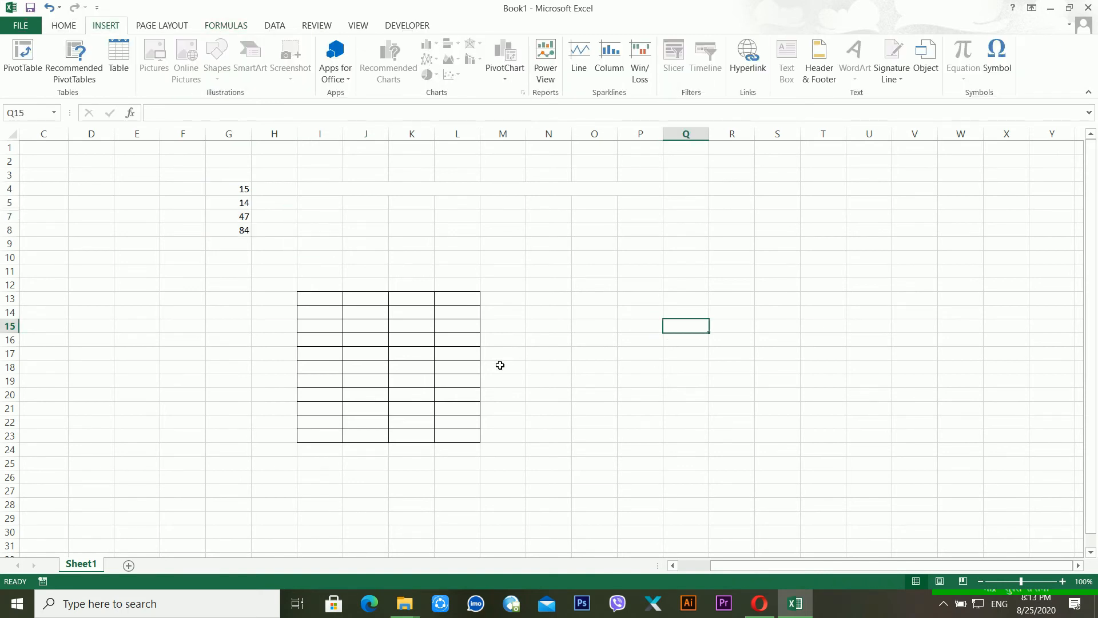
Insert a new worksheet and enter 45656, 564564, 654564, 6546 and 64654 down cells F8 to F12
{"action": "key", "text": "shift+F11"}
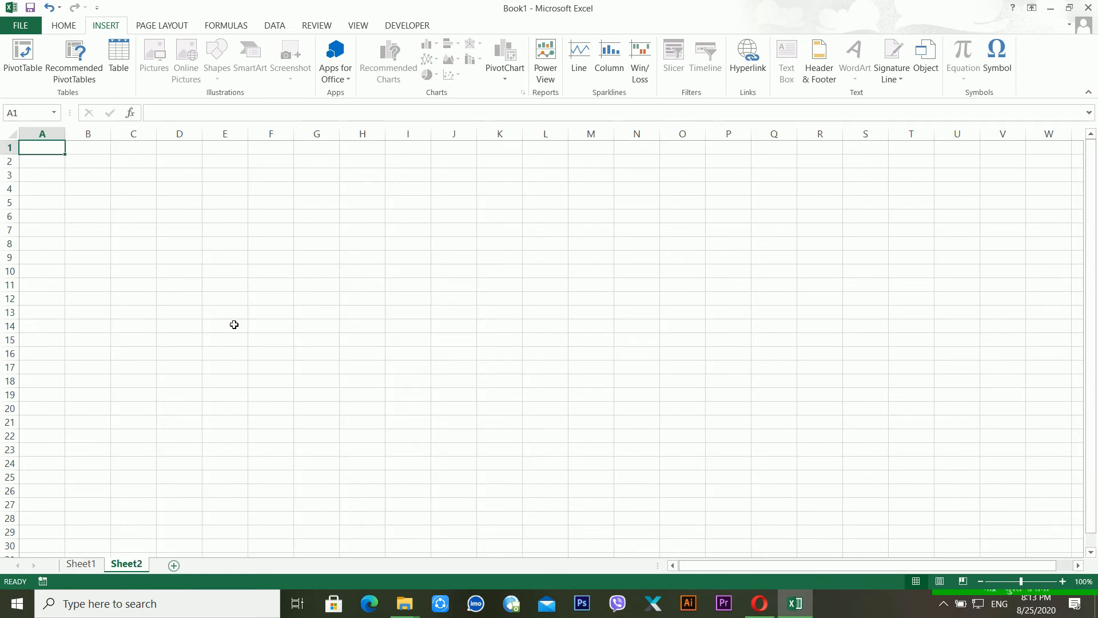
{"action": "left_click", "coordinate": [264, 247]}
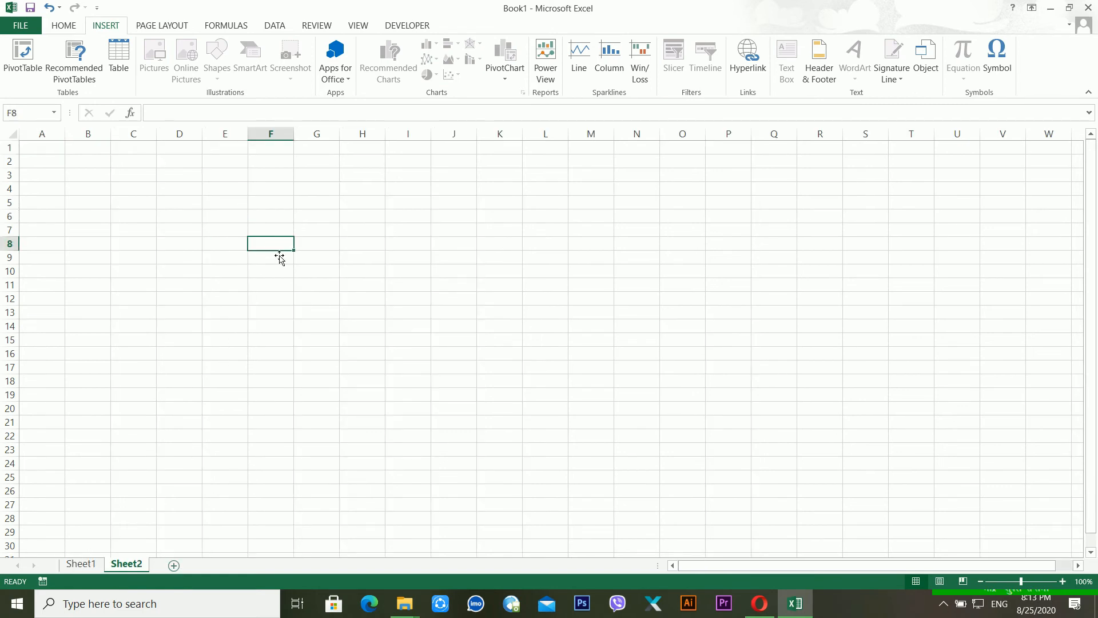
{"action": "type", "text": "45656"}
{"action": "key", "text": "Return"}
{"action": "type", "text": "564564"}
{"action": "key", "text": "Return"}
{"action": "type", "text": "654564"}
{"action": "key", "text": "Return"}
{"action": "type", "text": "6546"}
{"action": "key", "text": "Return"}
{"action": "type", "text": "64654"}
{"action": "key", "text": "Return"}
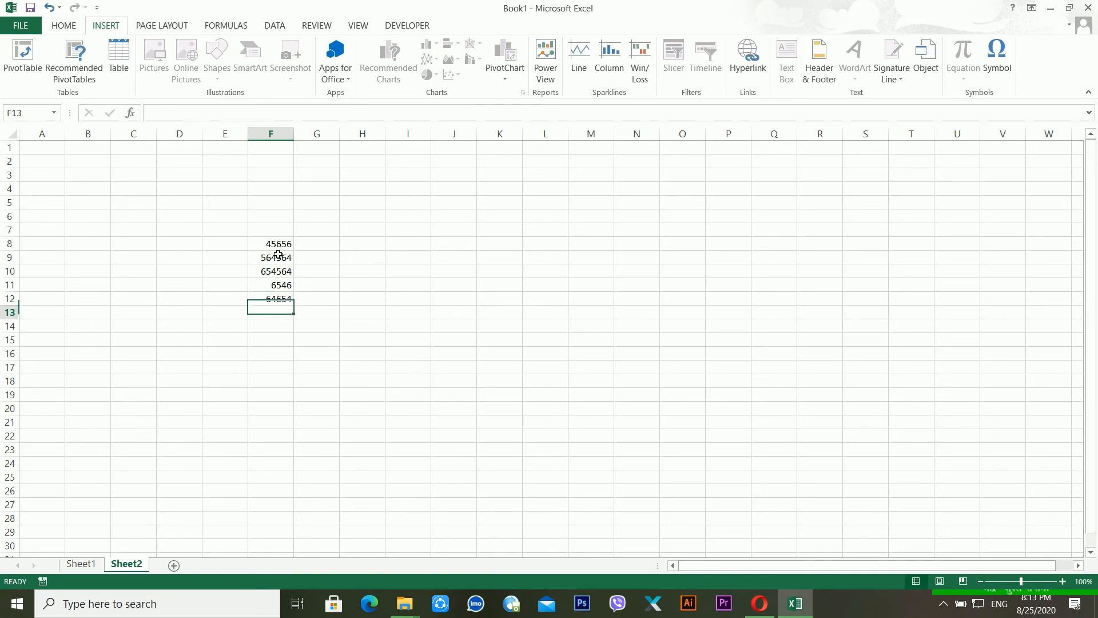
Fill column E beside the numbers with the text dfdsf in E8 and sdfsdf in each of E9 to E12
{"action": "left_click", "coordinate": [233, 232]}
{"action": "left_click", "coordinate": [233, 246]}
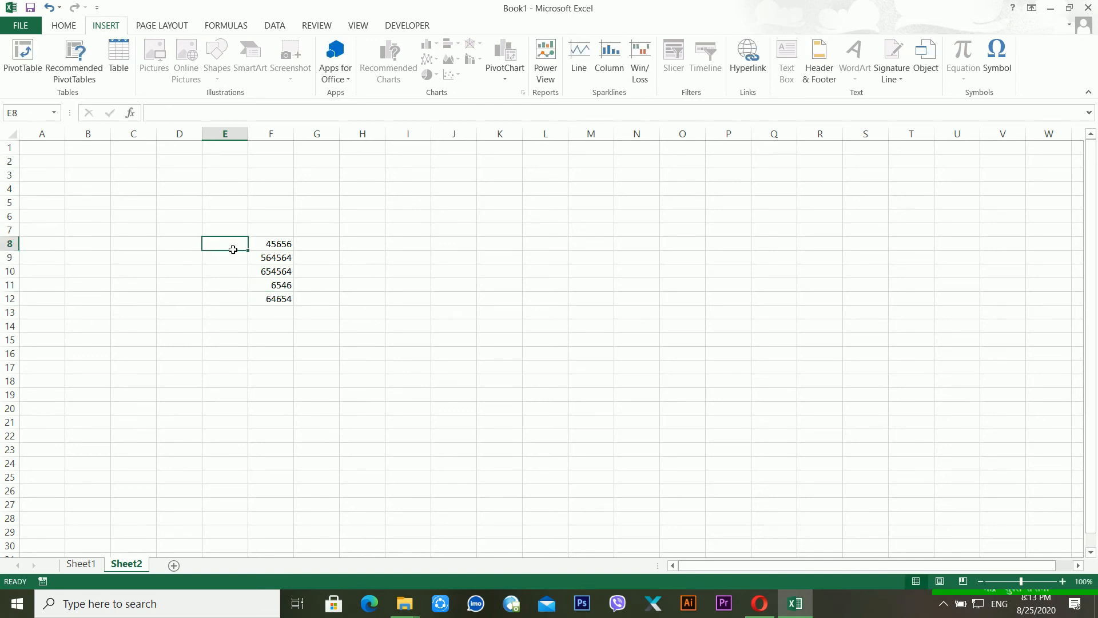
{"action": "type", "text": "dfdsf"}
{"action": "left_click", "coordinate": [233, 260]}
{"action": "type", "text": "sdfsdf"}
{"action": "left_click", "coordinate": [230, 272]}
{"action": "type", "text": "sdfsdf"}
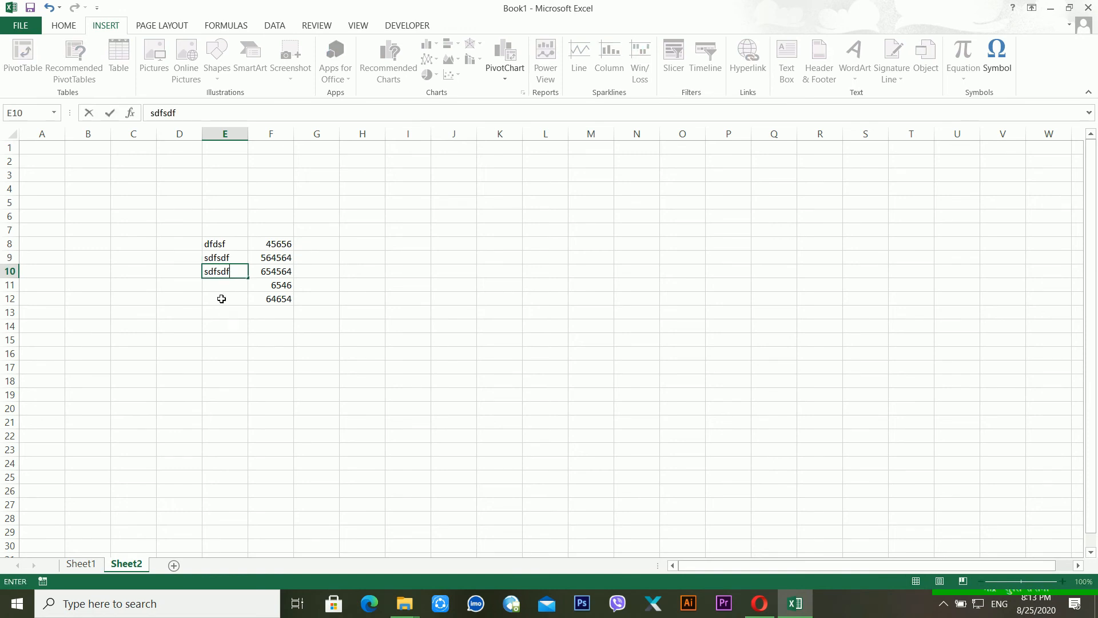
{"action": "left_click", "coordinate": [222, 299]}
{"action": "type", "text": "sdfsdf"}
{"action": "left_click", "coordinate": [226, 282]}
{"action": "type", "text": "sdfsdf"}
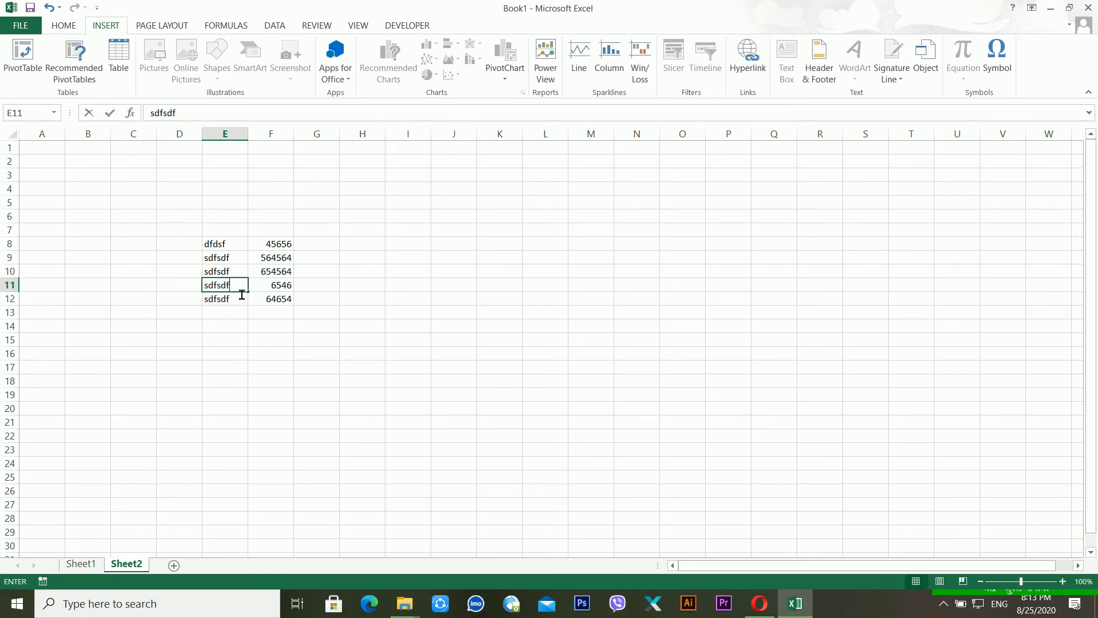
{"action": "left_click", "coordinate": [322, 331]}
Select the data range E8:F12 and show the access key hints for the Insert commands
{"action": "left_click_drag", "start_coordinate": [216, 245], "coordinate": [314, 307]}
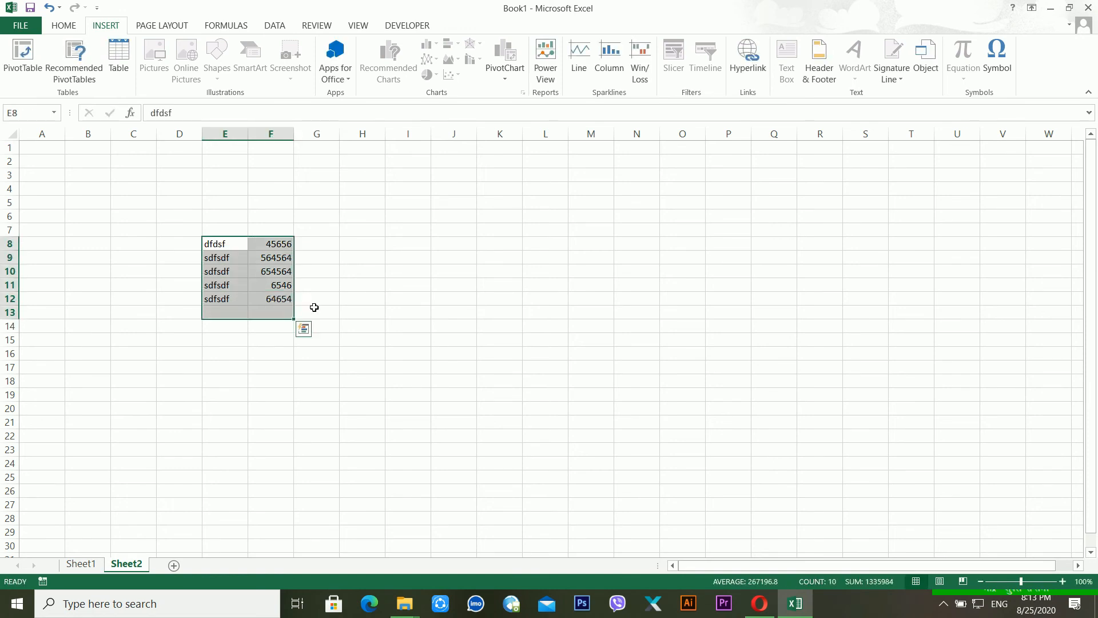
{"action": "left_click", "coordinate": [240, 288]}
{"action": "left_click_drag", "start_coordinate": [217, 244], "coordinate": [288, 297]}
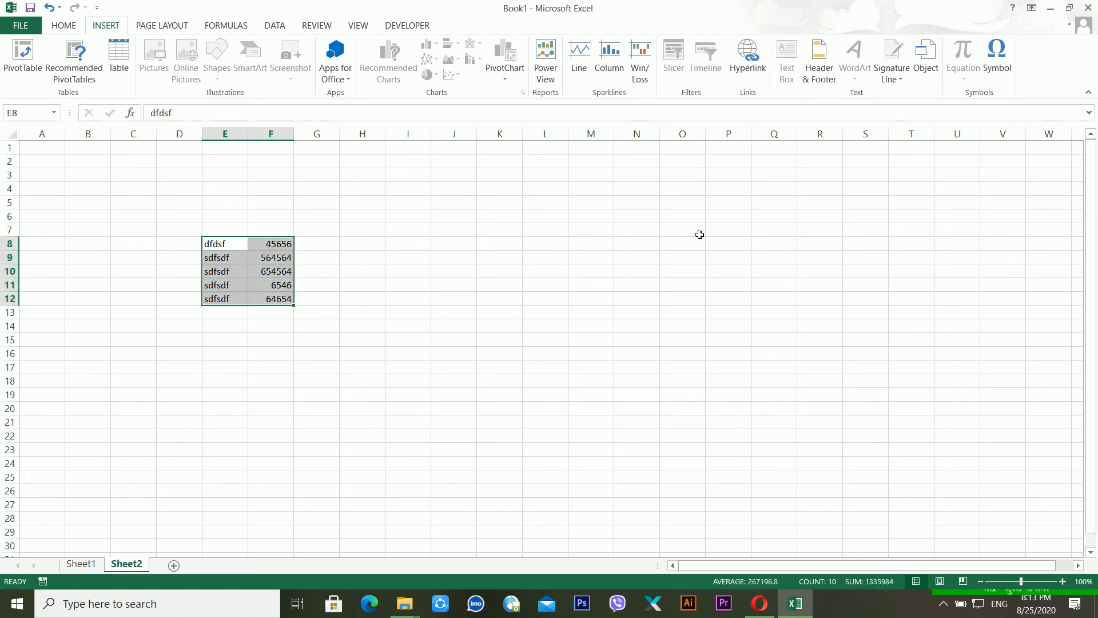
{"action": "key", "text": "alt"}
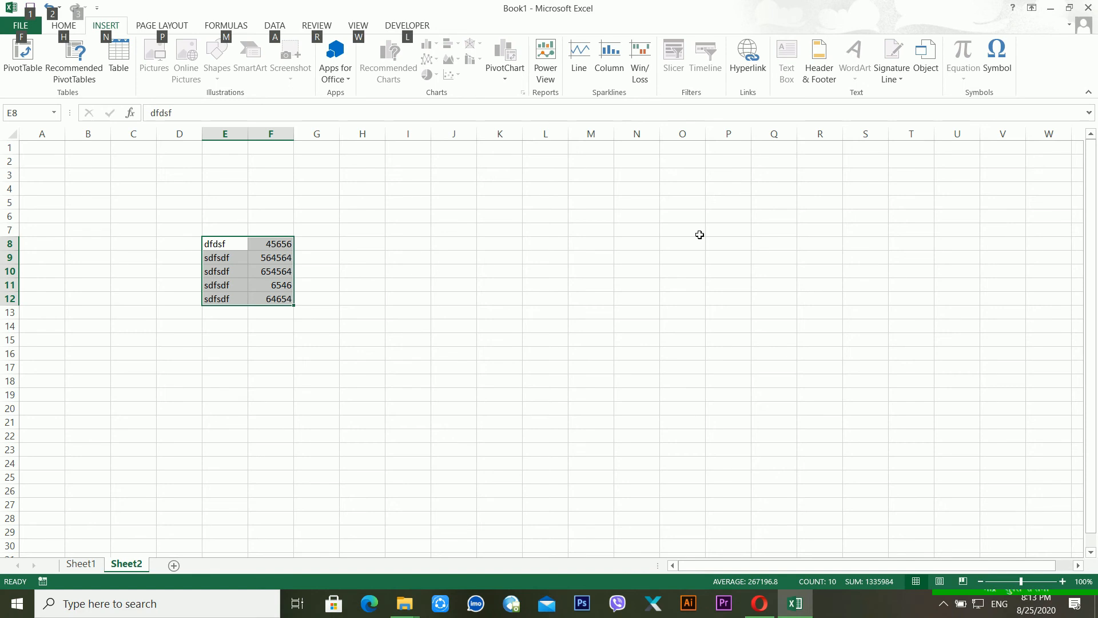
{"action": "key", "text": "n"}
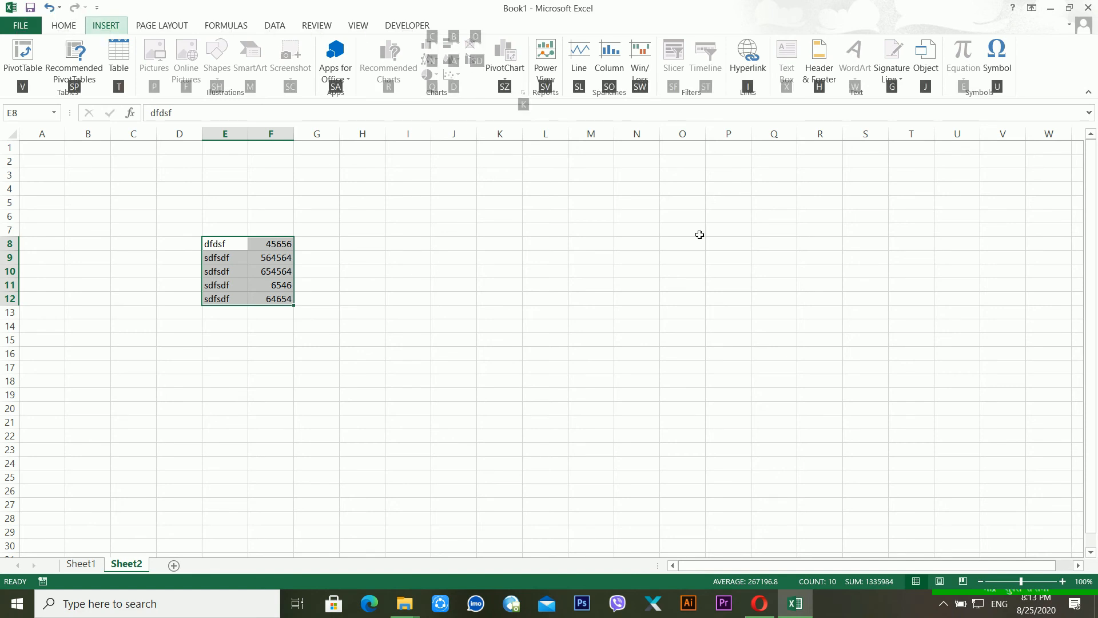